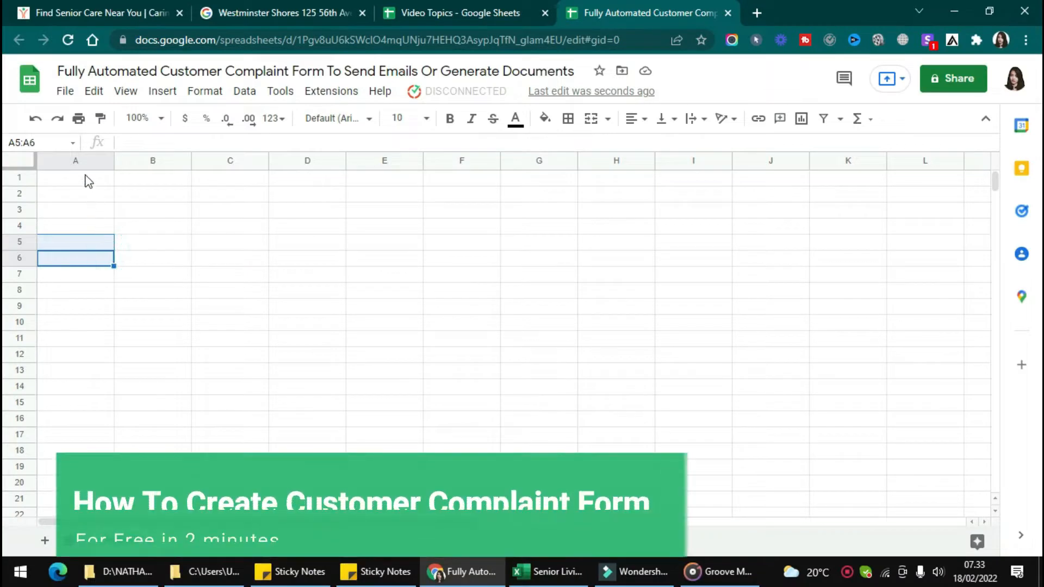
Step: Load the Customer Complaint Form template into the spreadsheet with the Kulfi Forms add-on
left_click(86, 179)
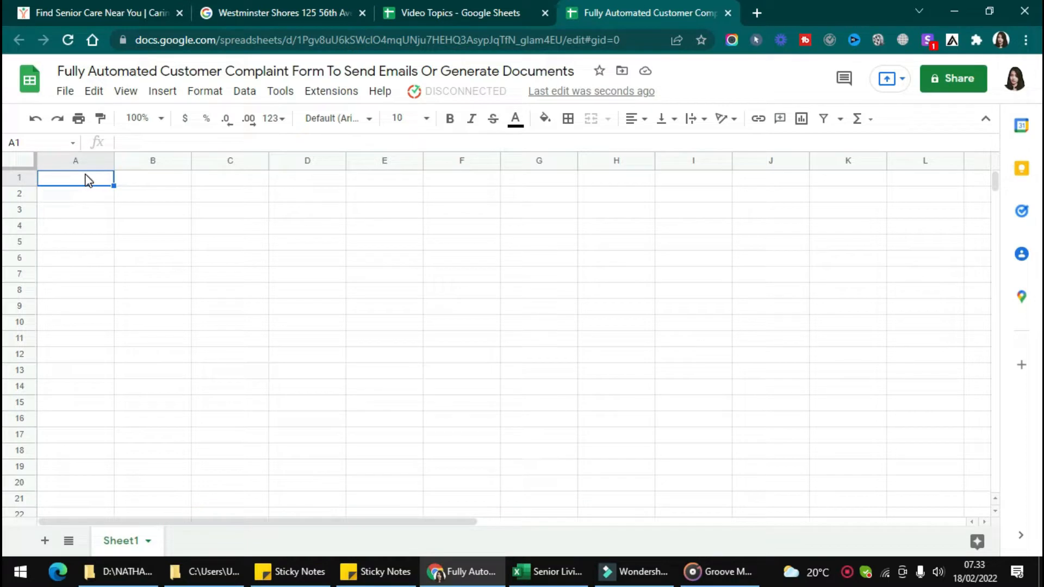
left_click(332, 91)
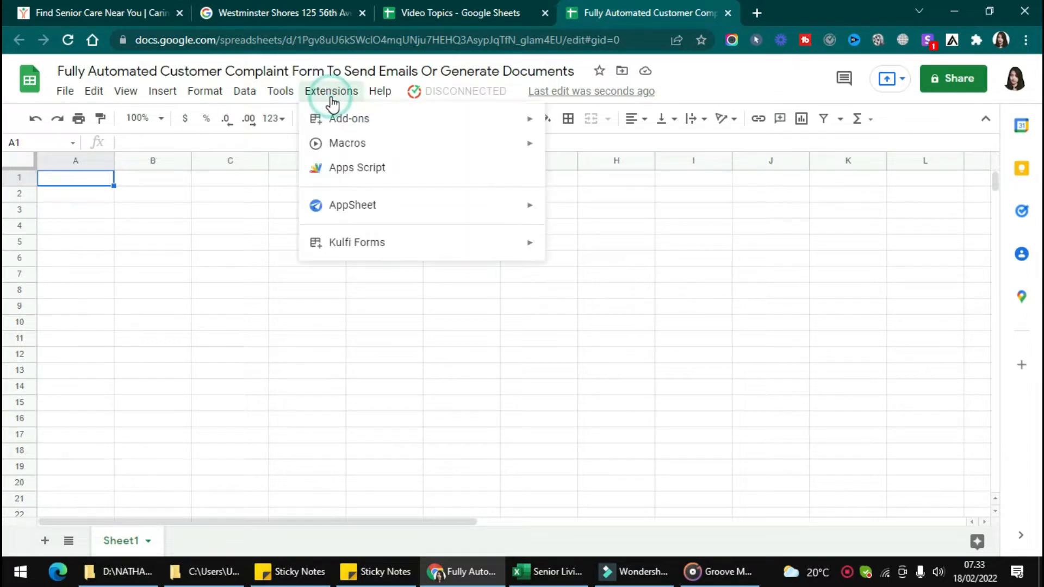
mouse_move(424, 247)
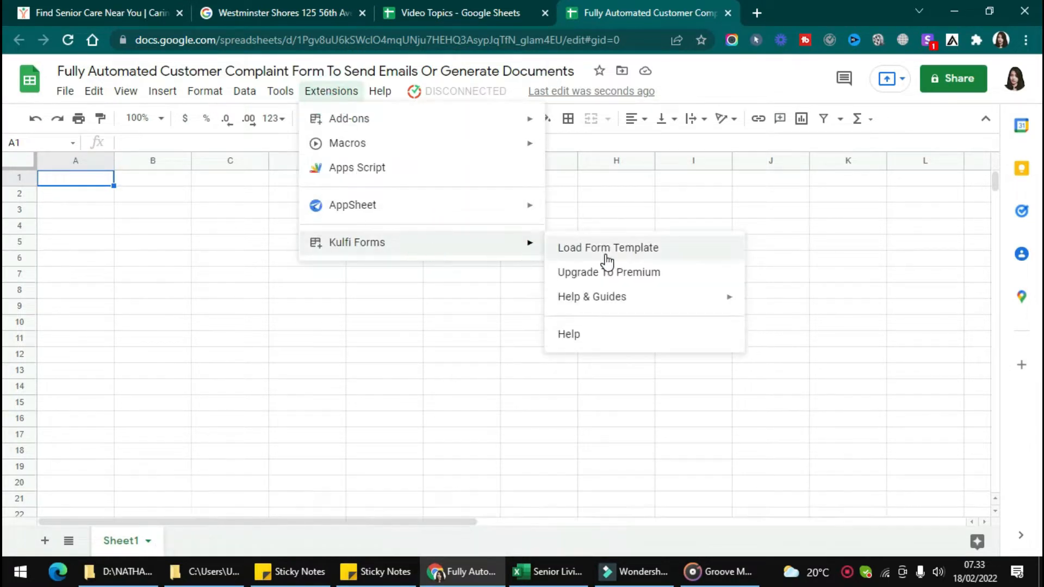
left_click(606, 252)
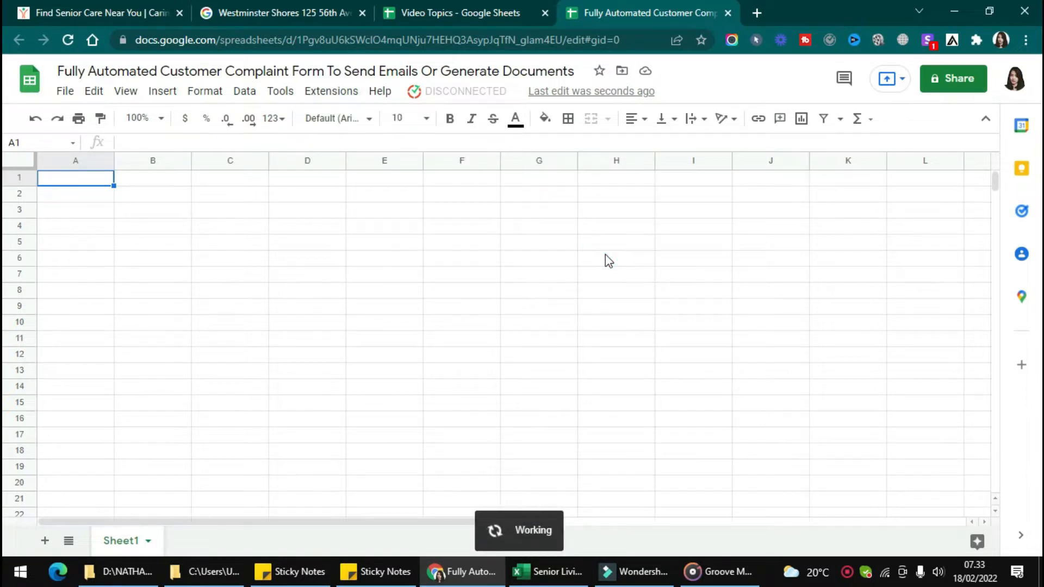
left_click(392, 163)
type("Customer Comp")
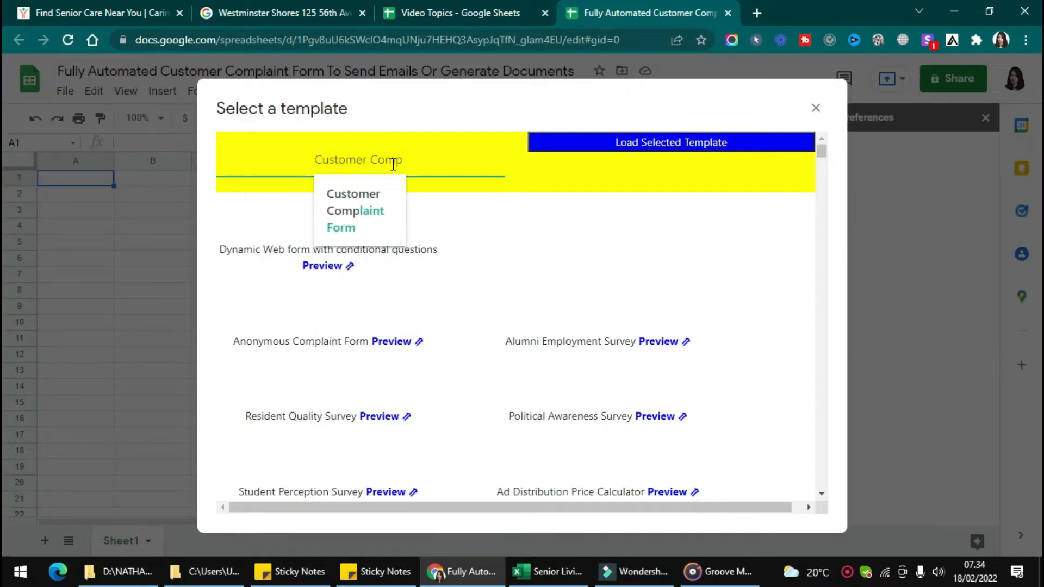
left_click(371, 209)
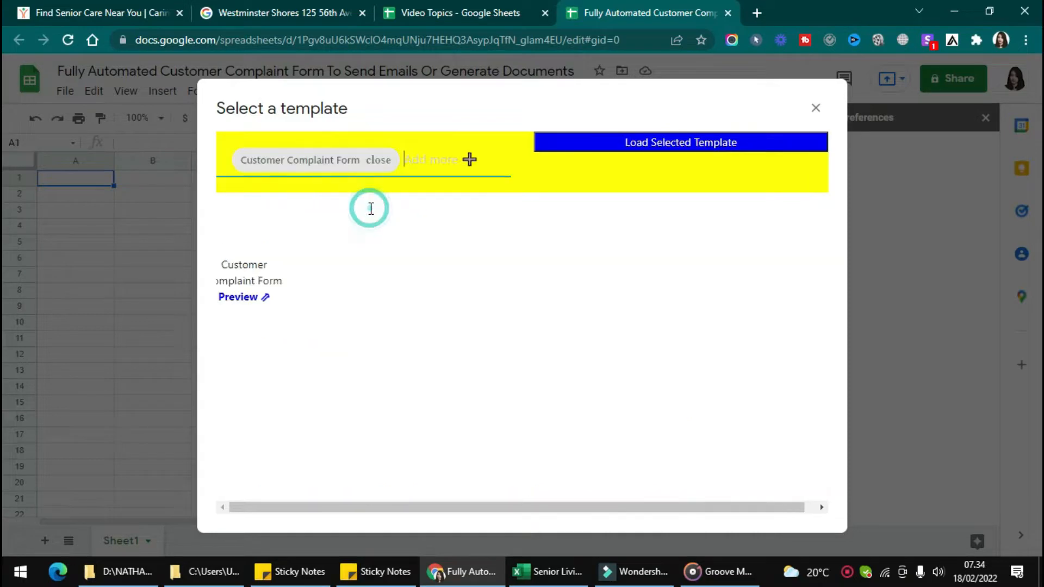
left_click(644, 158)
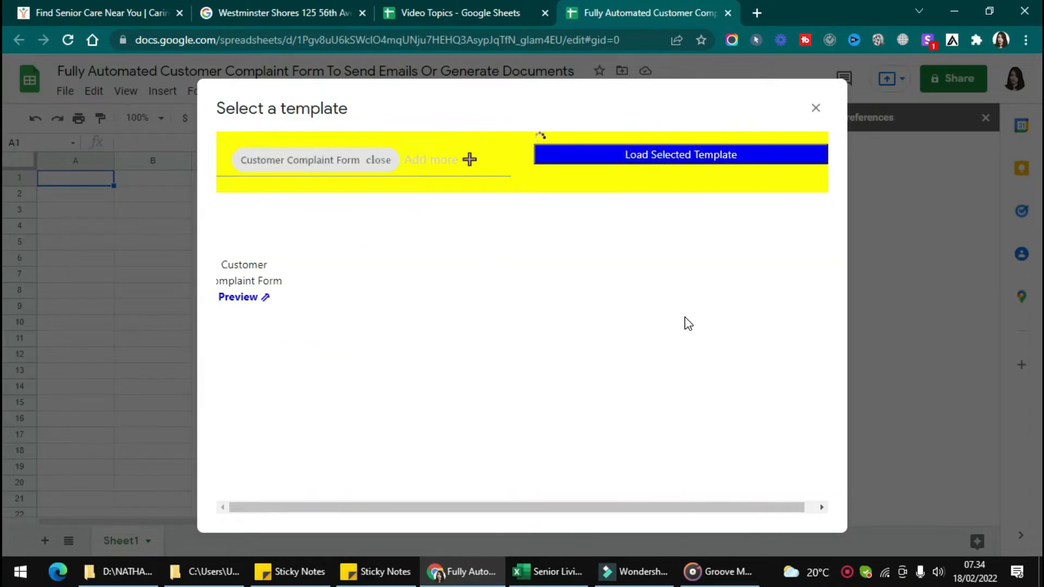
Step: Look through the generated Dashboard, Responses, Questions and Settings sheets
left_click(518, 540)
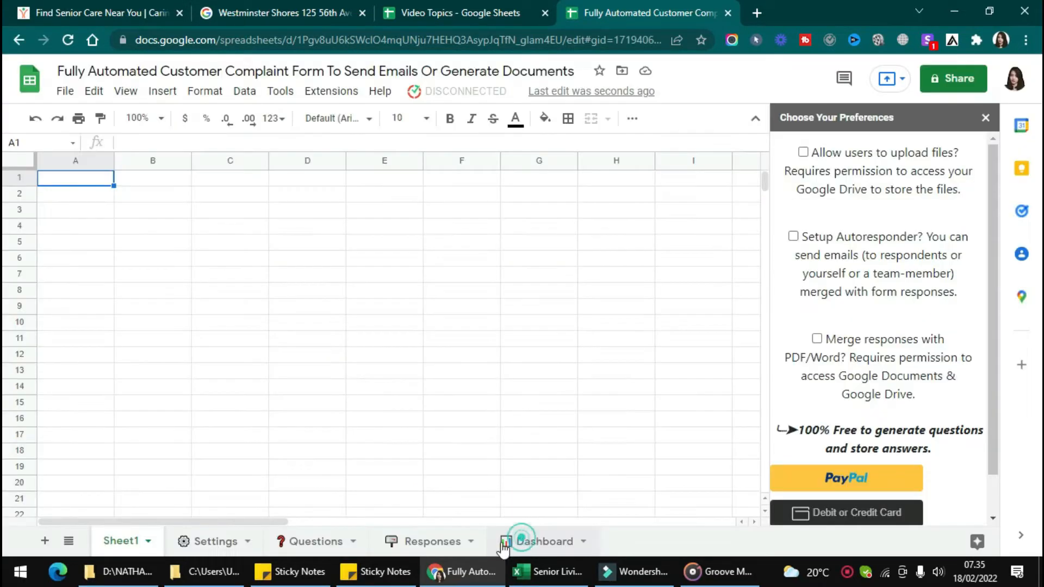
left_click(417, 542)
left_click(288, 547)
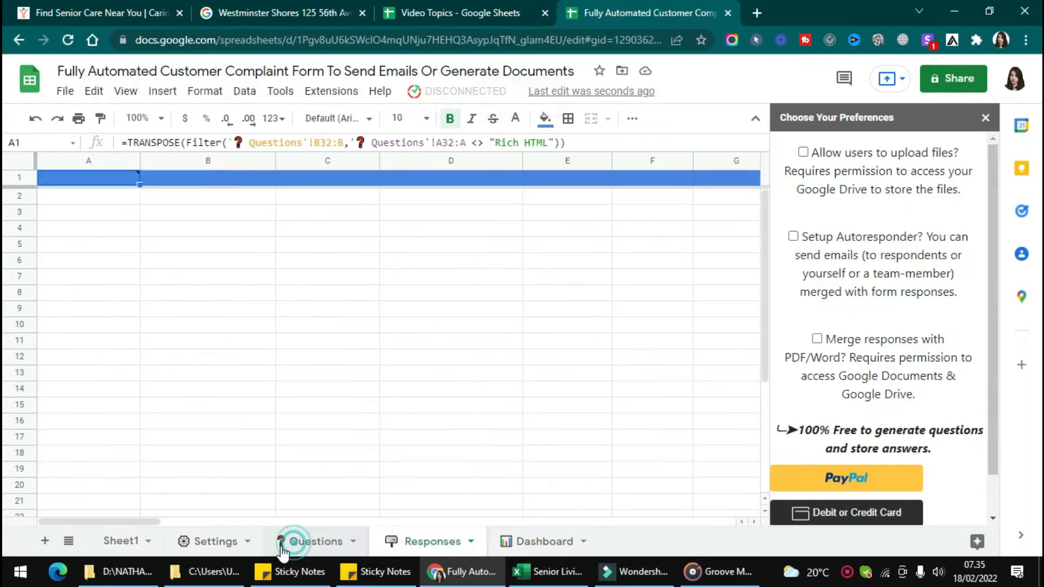
left_click(196, 551)
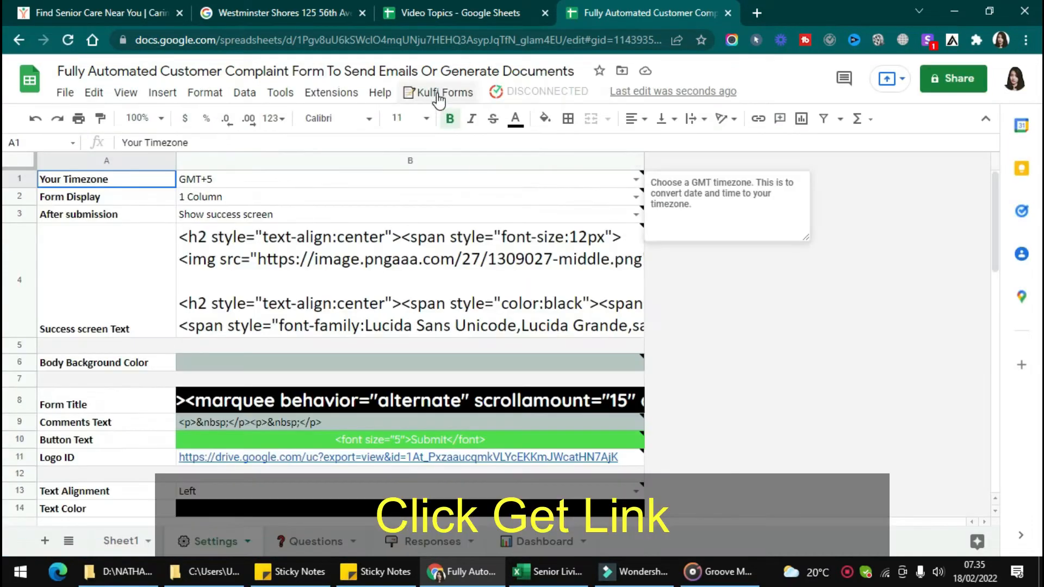
Step: Request the web form link from Kulfi Forms and authorize Kulfi_Forms_ClientScript to access the Google account
left_click(439, 92)
left_click(443, 120)
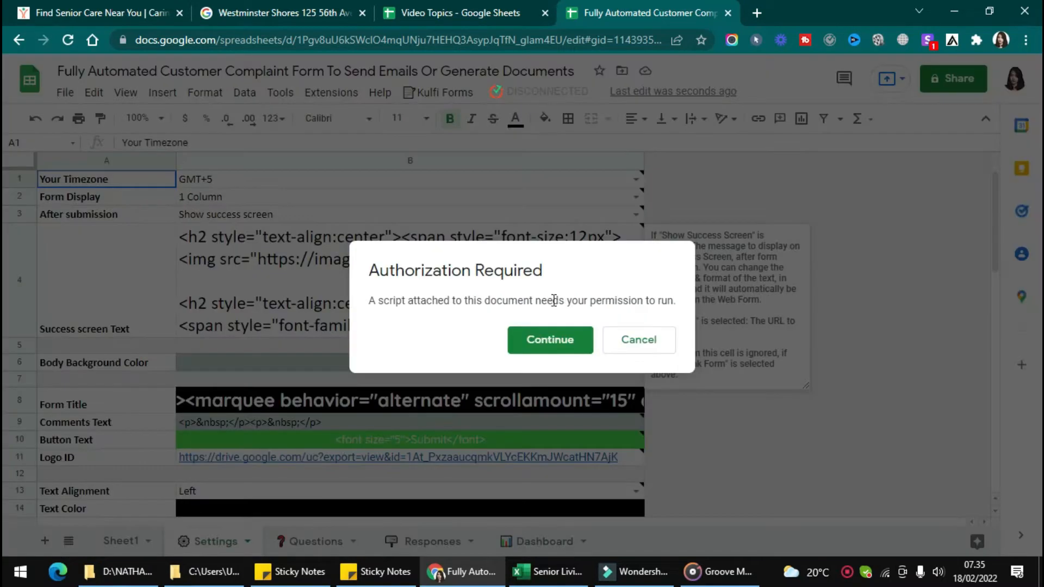
left_click(545, 338)
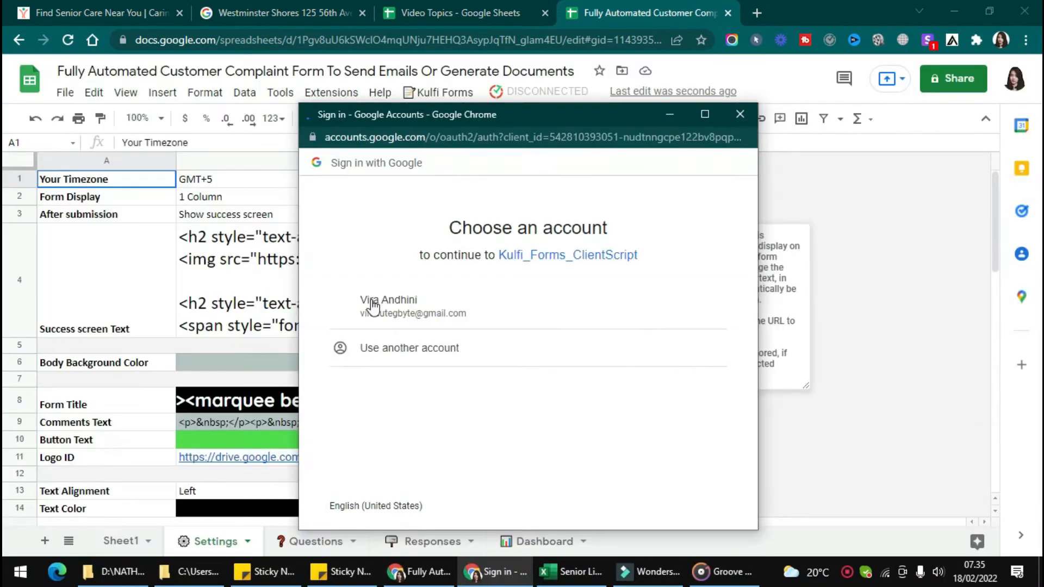
triple_click(381, 305)
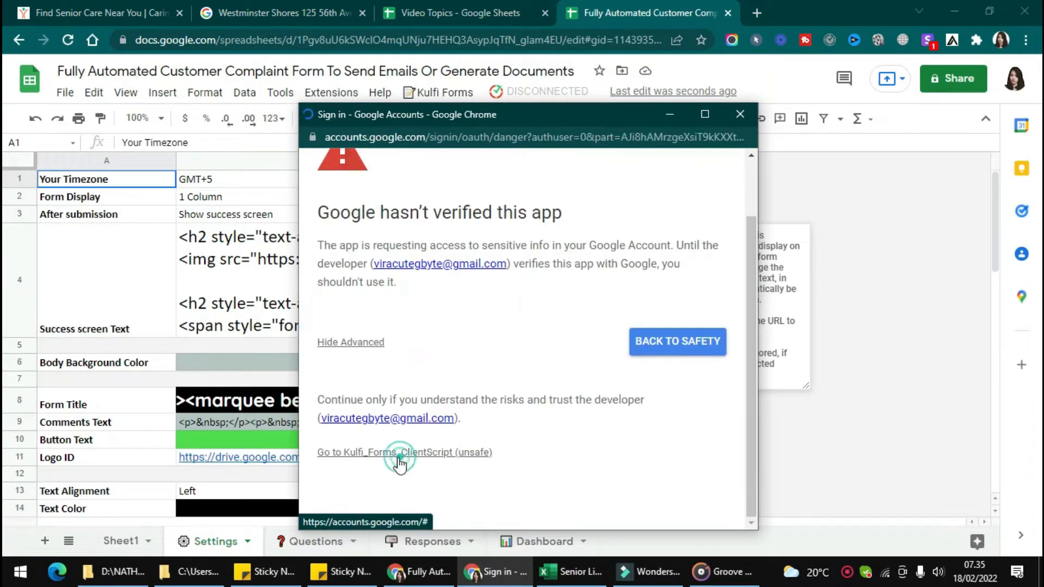
left_click(400, 456)
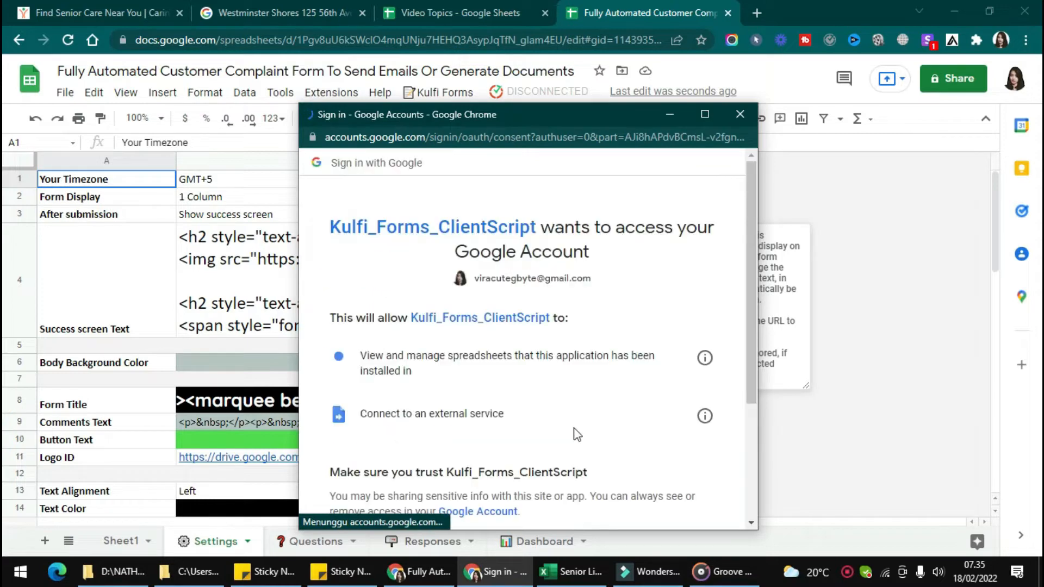
scroll(576, 433, "down", 4)
left_click(617, 433)
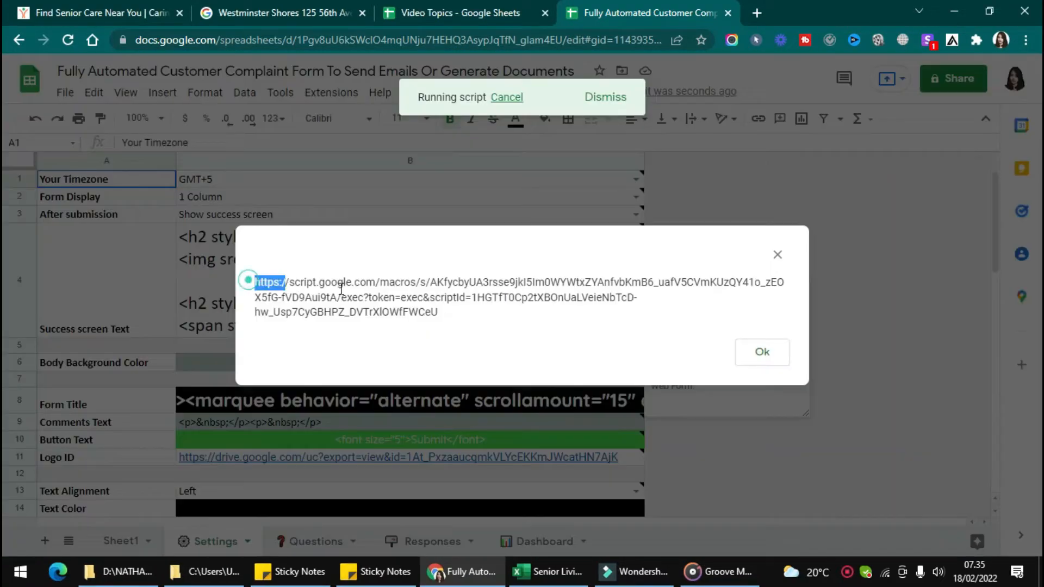
Step: Copy the generated form link, open it in a new browser tab and look over the whole form
left_click_drag(341, 289, 560, 324)
key("ctrl+c")
key("ctrl+t")
key("ctrl+v")
key("Return")
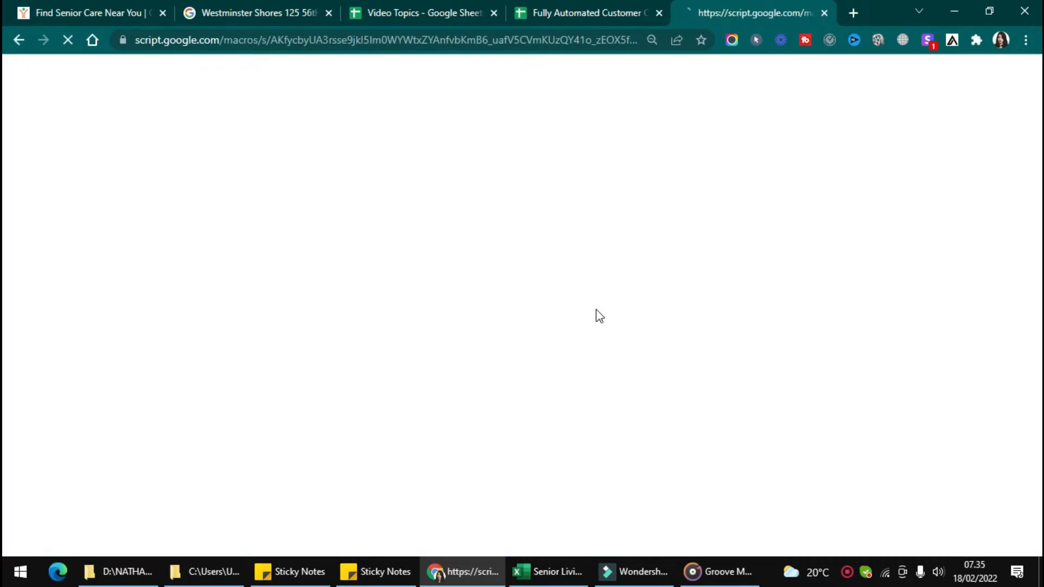
scroll(598, 310, "down", 10)
scroll(599, 310, "up", 10)
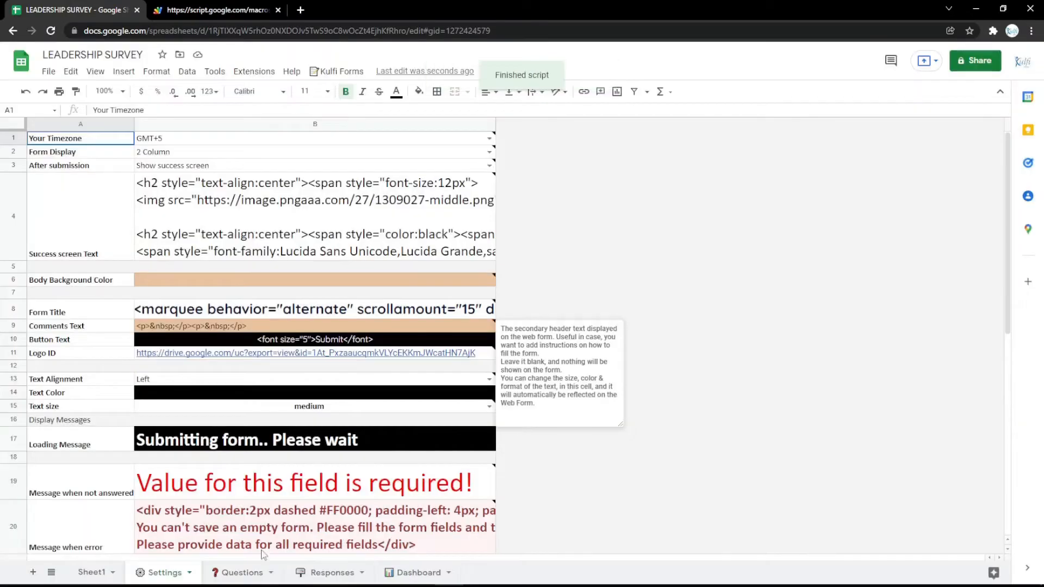
Step: In the LEADERSHIP SURVEY Questions sheet, insert a row above the Department question and set its question type to Text
left_click(242, 573)
left_click(13, 190)
right_click(14, 193)
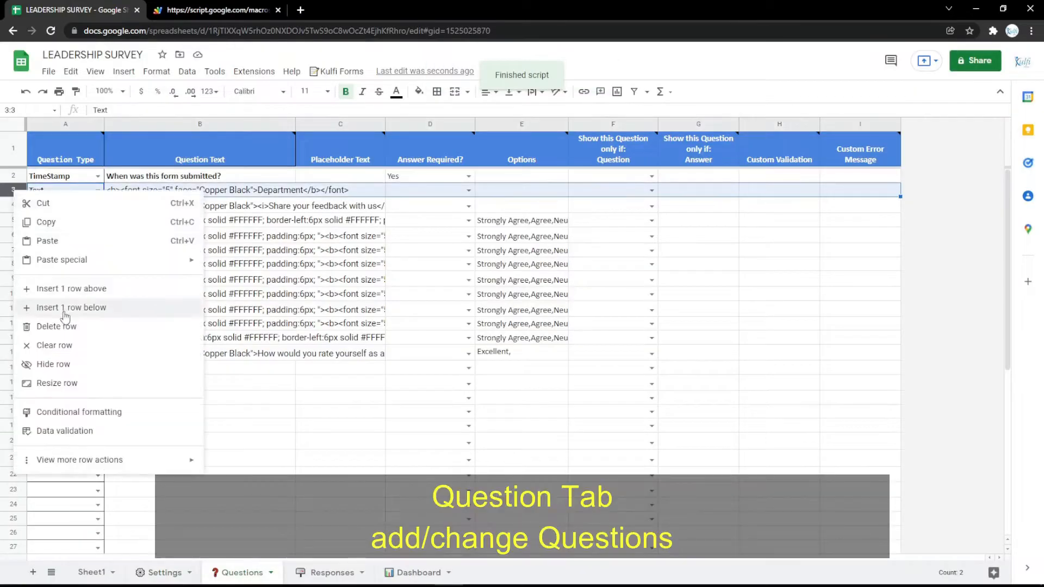
left_click(71, 289)
left_click(98, 190)
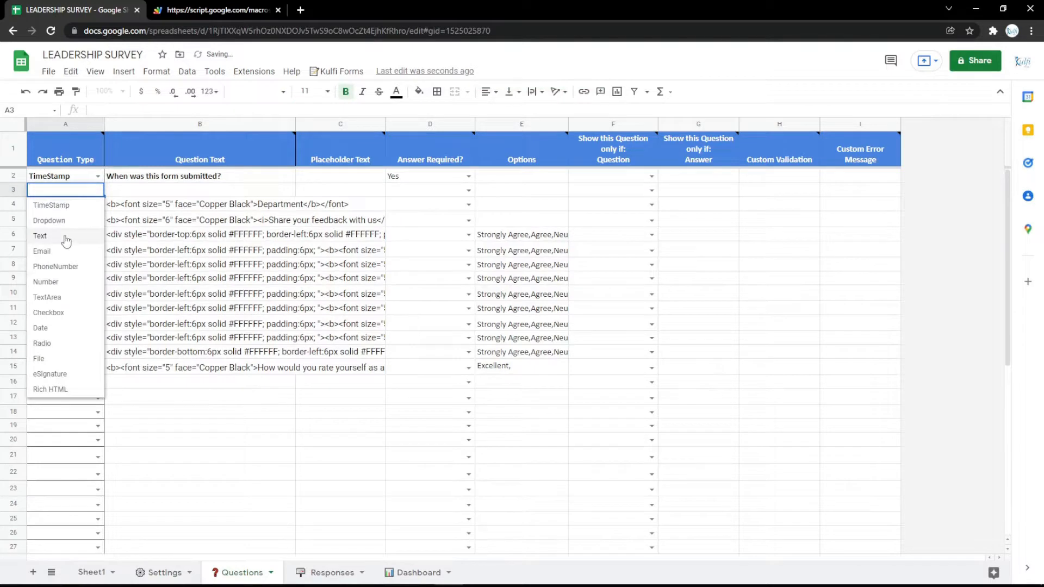
left_click(65, 240)
Step: Copy the Department question's formatted text into the new row, change its wording to Name, and reload the live form
left_click(174, 206)
key("ctrl+c")
left_click(185, 192)
key("ctrl+v")
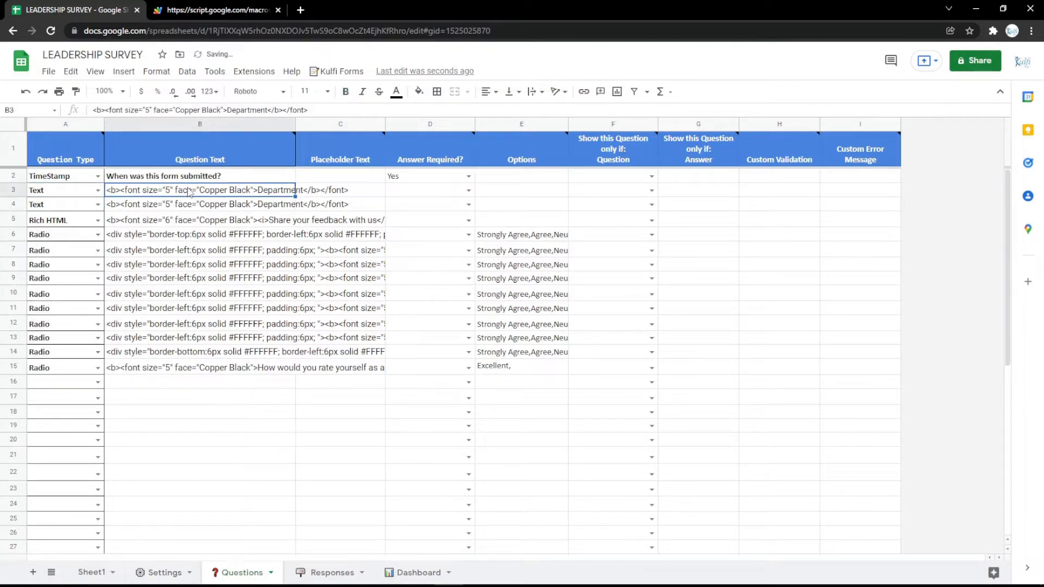
double_click(270, 189)
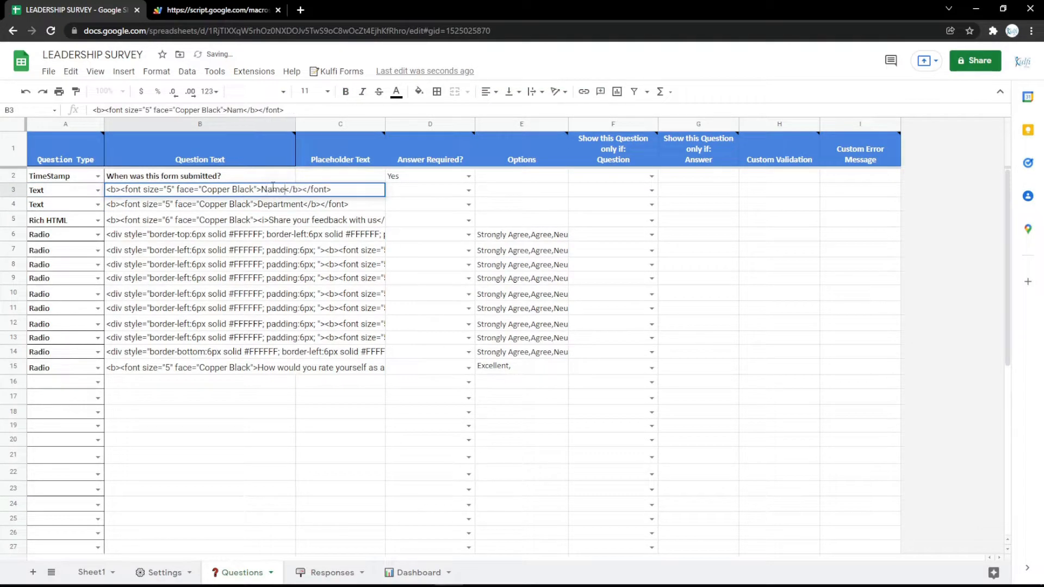
key("Return")
left_click(218, 7)
key("F5")
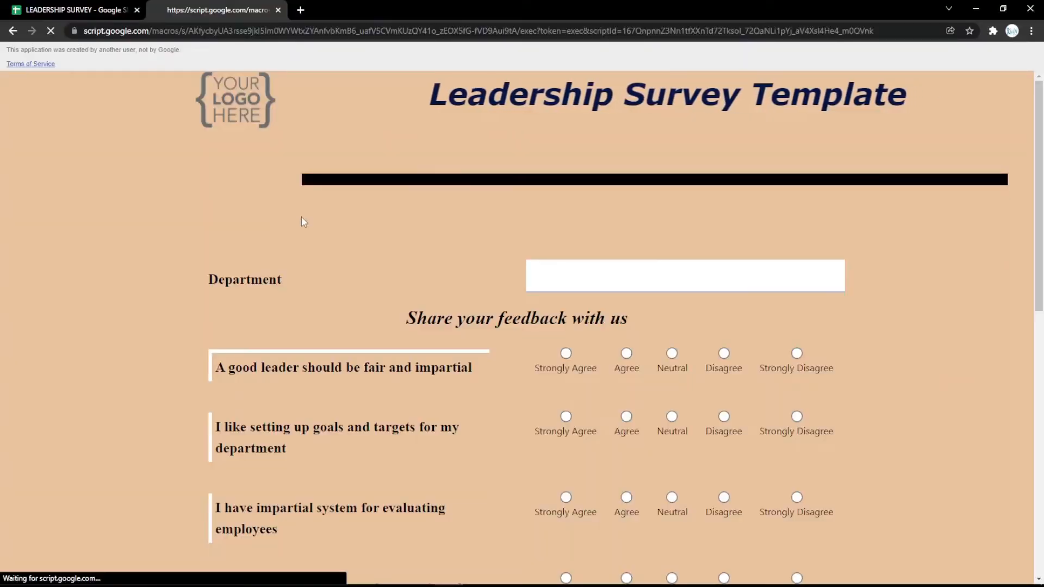
Step: Change the row 3 question to type Email with the wording Email, and reload the live form
left_click(87, 6)
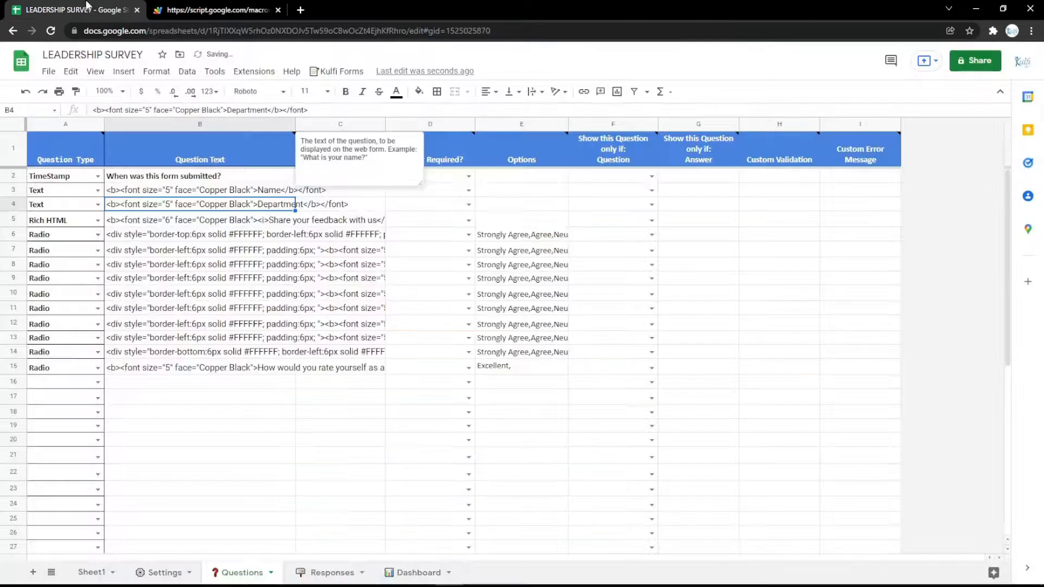
left_click(97, 190)
left_click(60, 258)
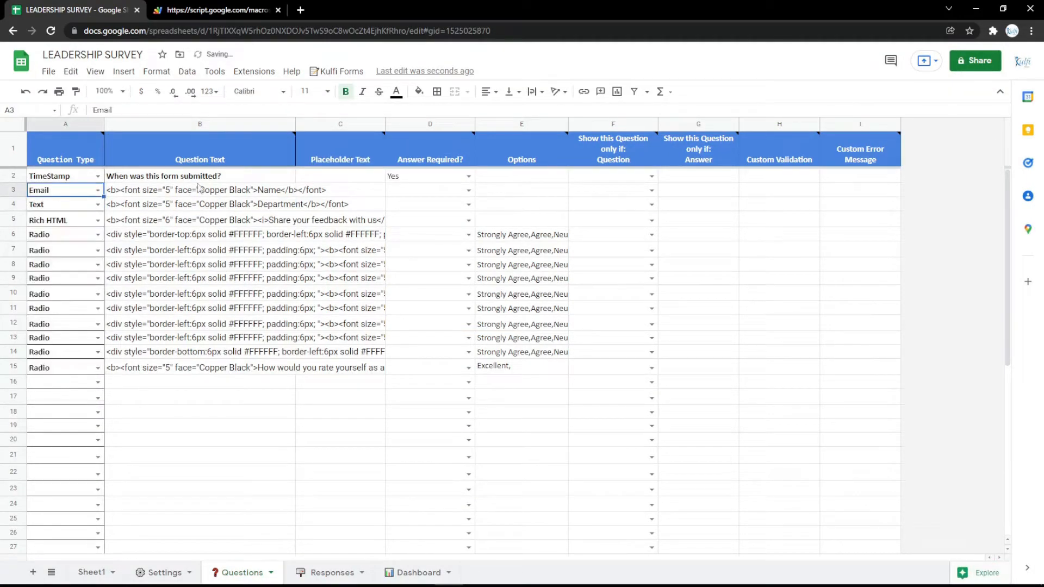
double_click(282, 190)
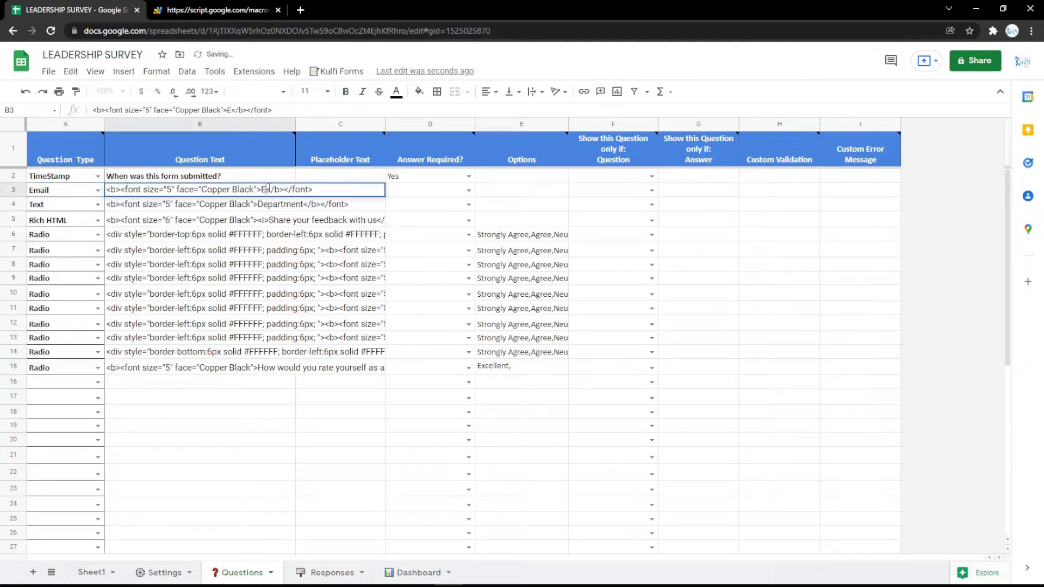
type("l")
key("Return")
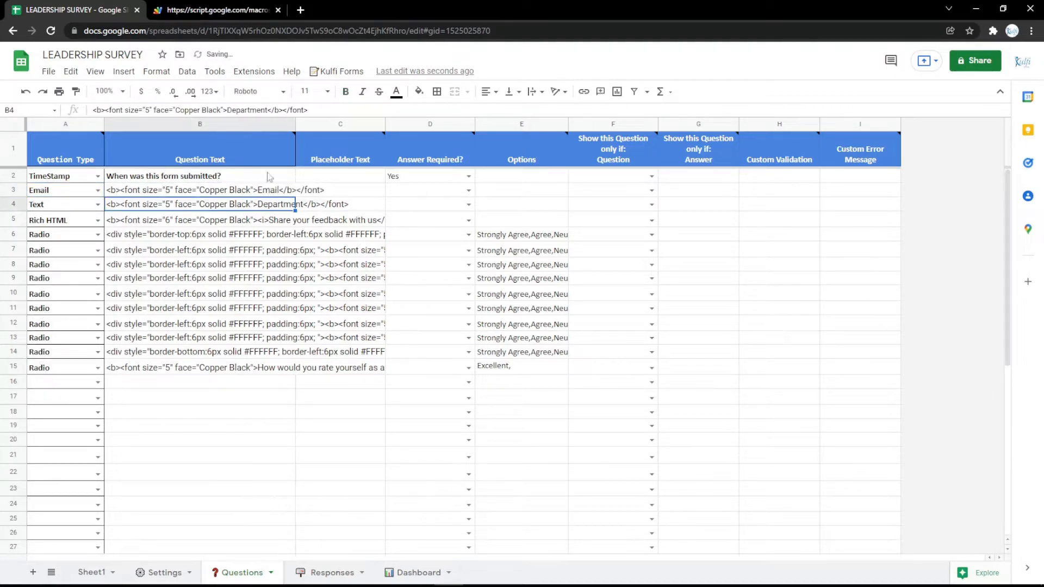
left_click(234, 10)
key("F5")
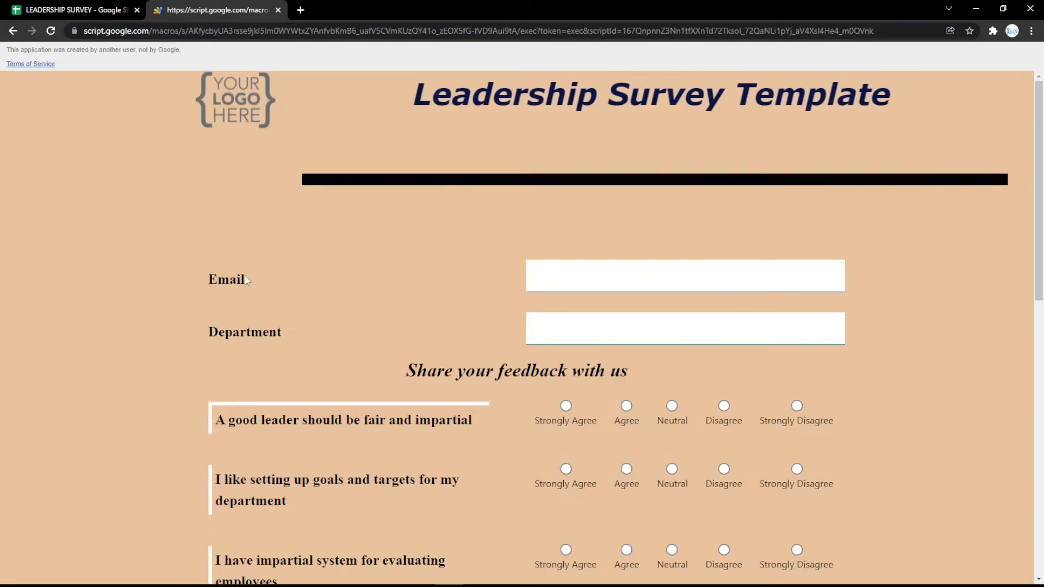
Step: Change the row 3 question to type PhoneNumber with the wording Phone Number, and check it on the reloaded live form
left_click(115, 7)
left_click(98, 190)
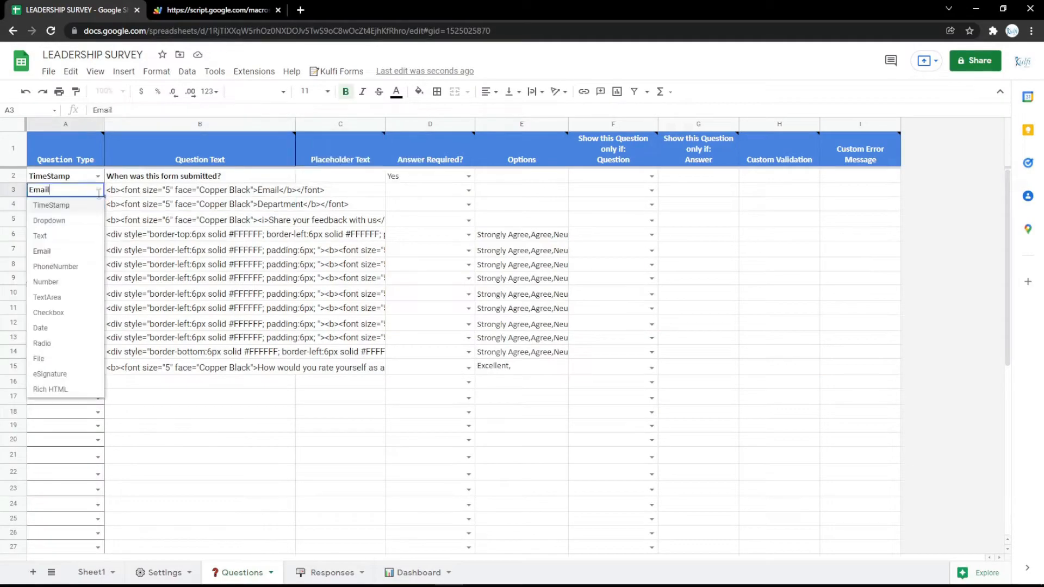
left_click(48, 270)
left_click(278, 191)
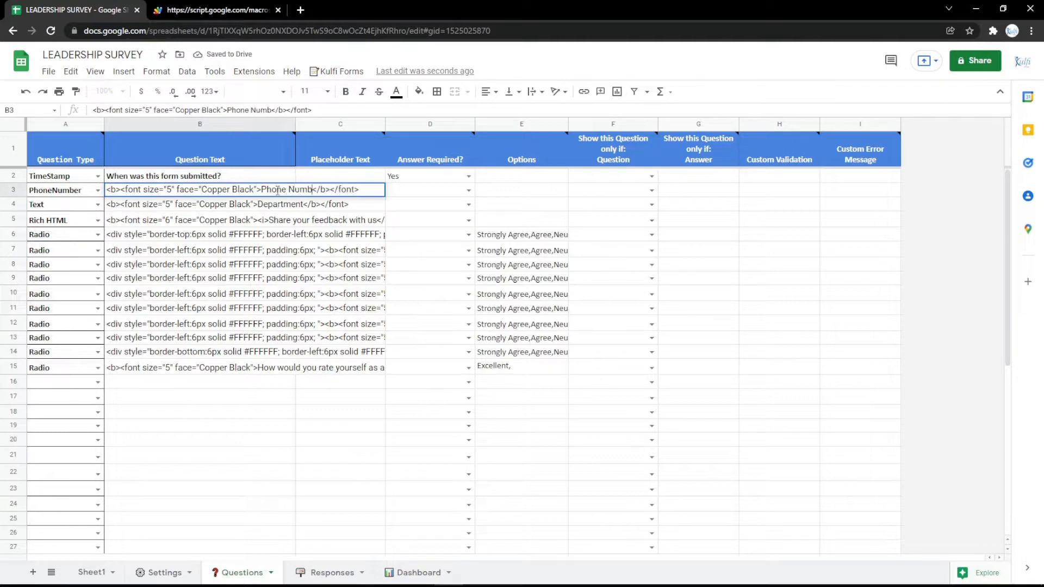
key("Return")
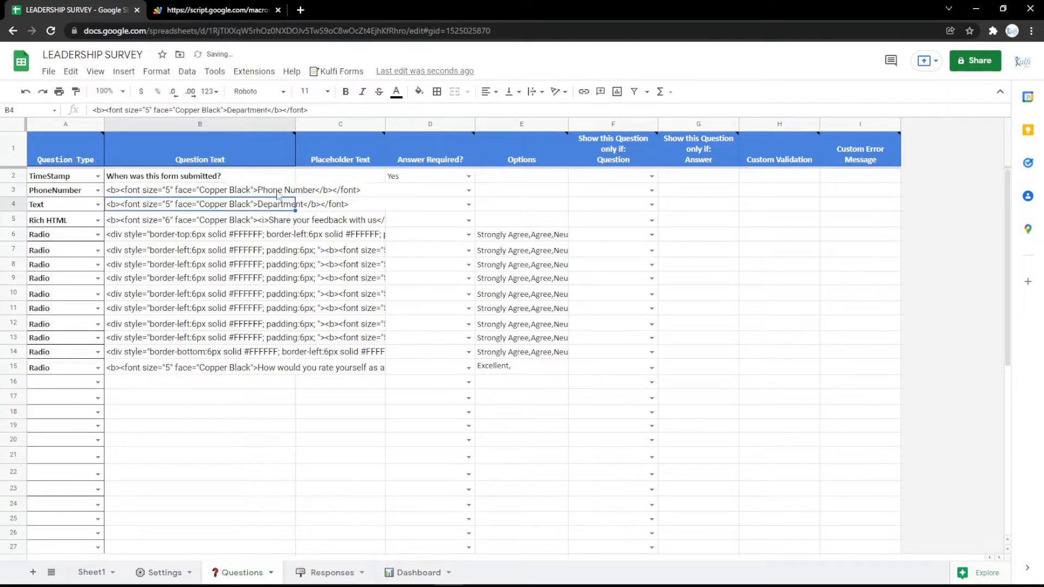
left_click(222, 8)
key("F5")
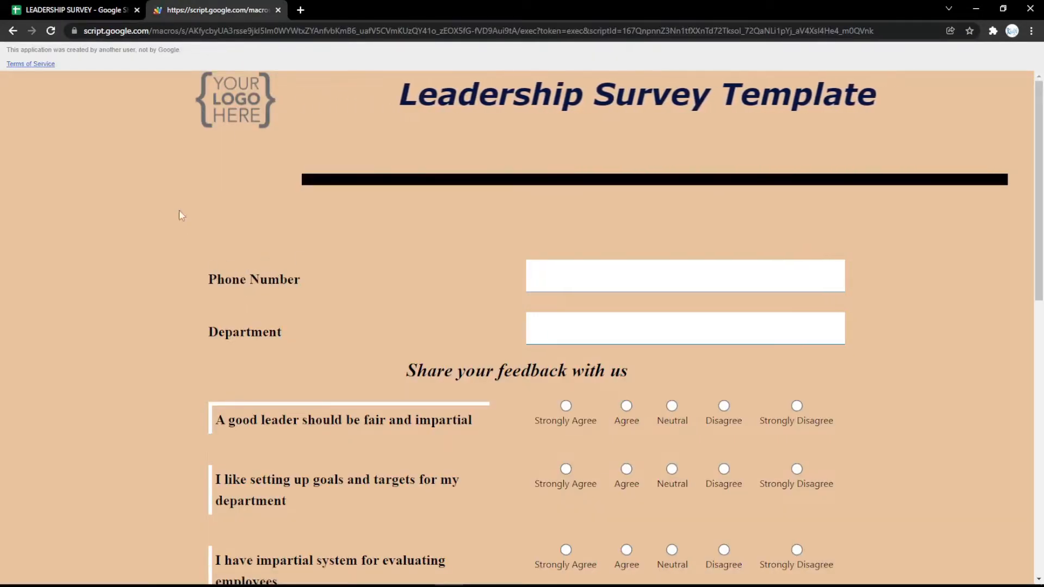
left_click(53, 10)
left_click(98, 190)
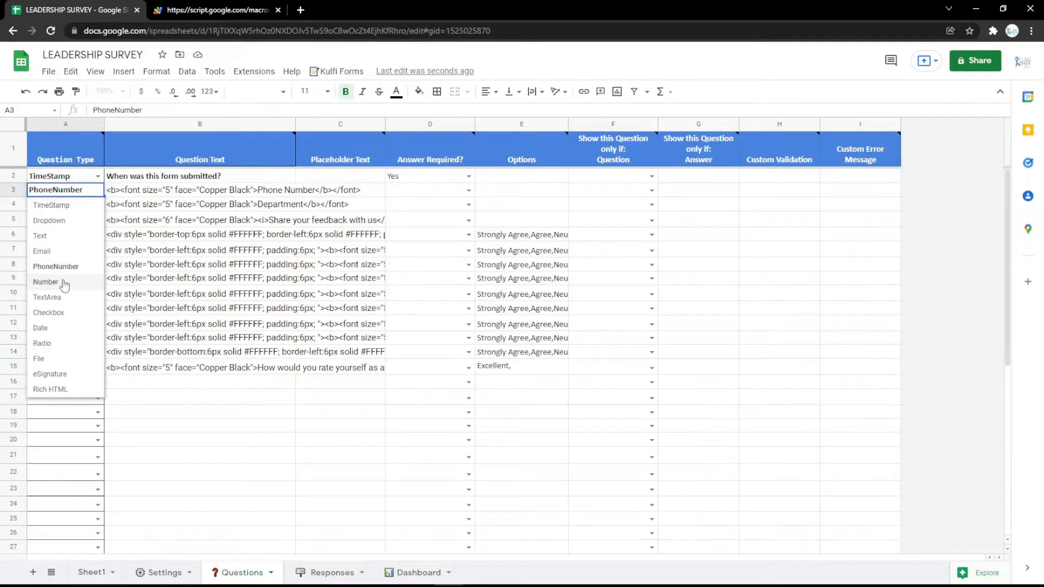
left_click(46, 282)
key("ctrl+z")
Step: Change the row 3 question to type TextArea with the wording Address, and reload the live form
left_click(98, 190)
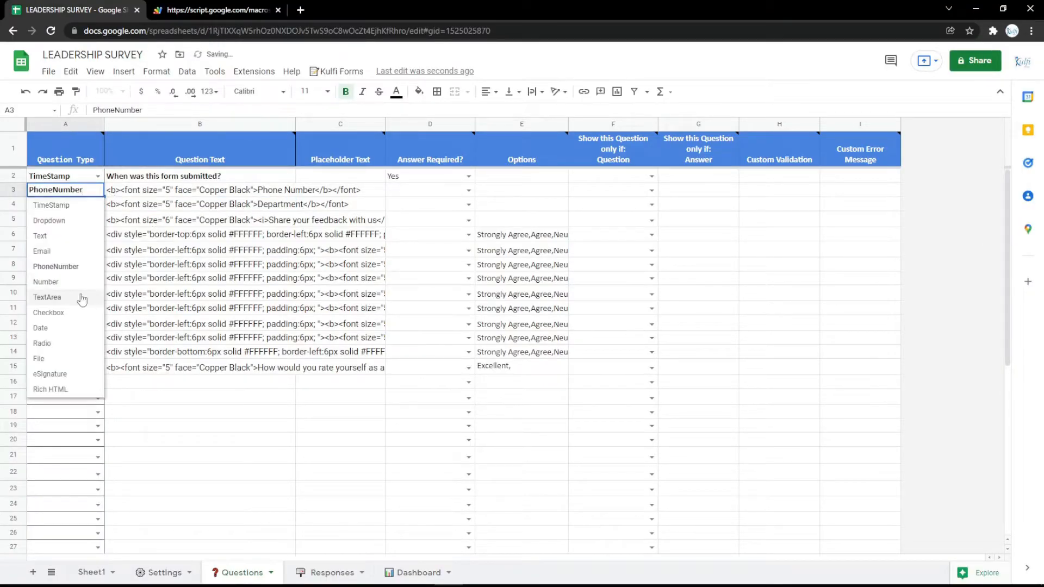
left_click(81, 298)
double_click(267, 188)
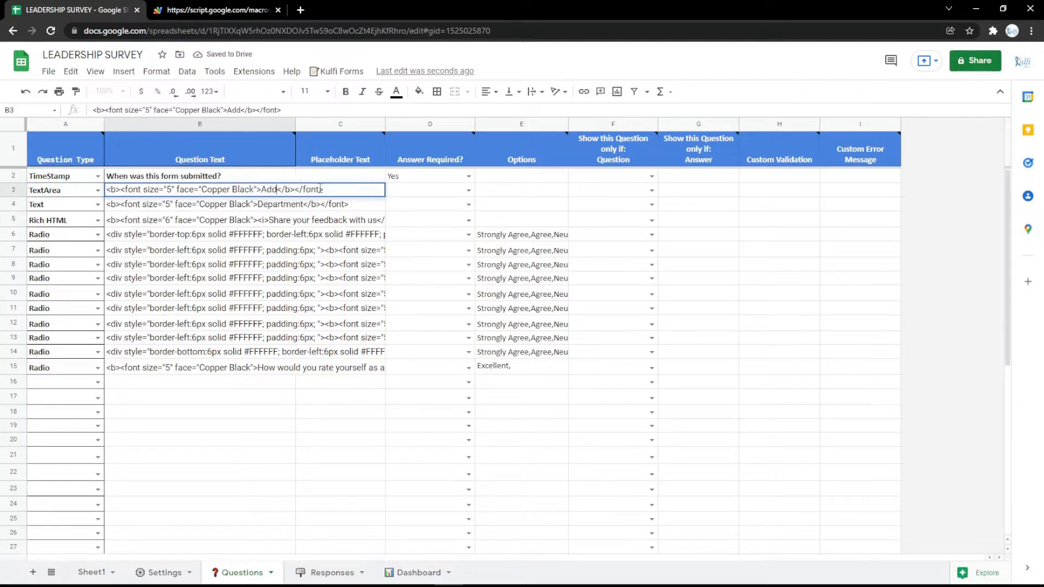
type("s")
key("Return")
key("ctrl+Tab")
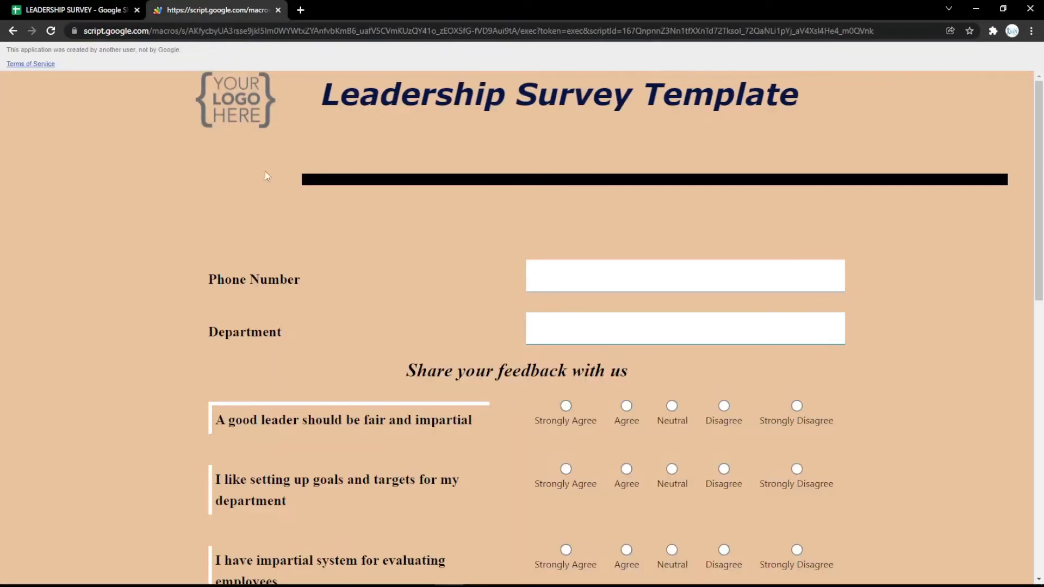
key("F5")
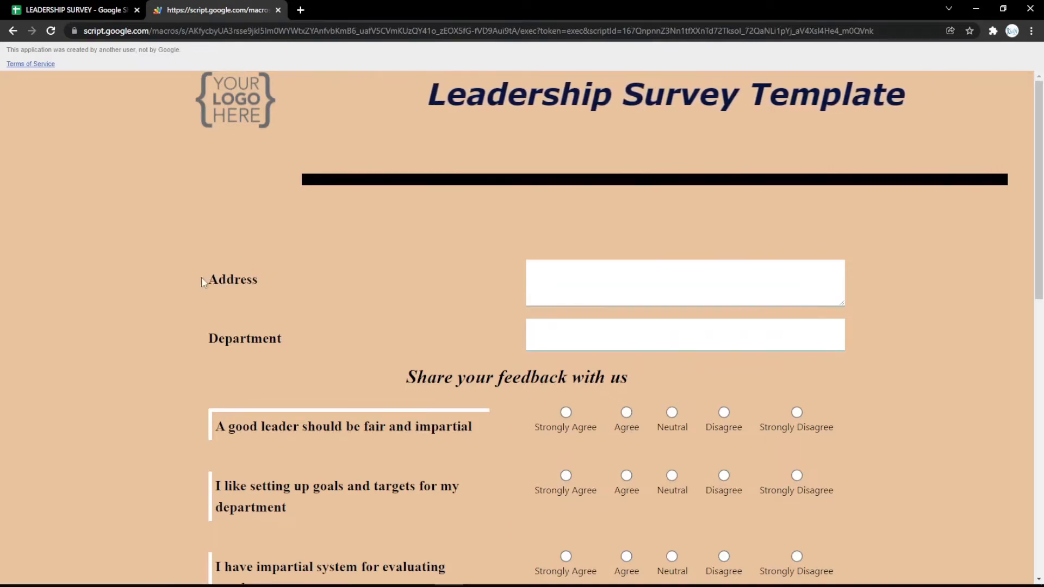
Step: Change the row 3 question to type Date with the wording Date, and try its calendar picker on the reloaded live form
left_click(54, 8)
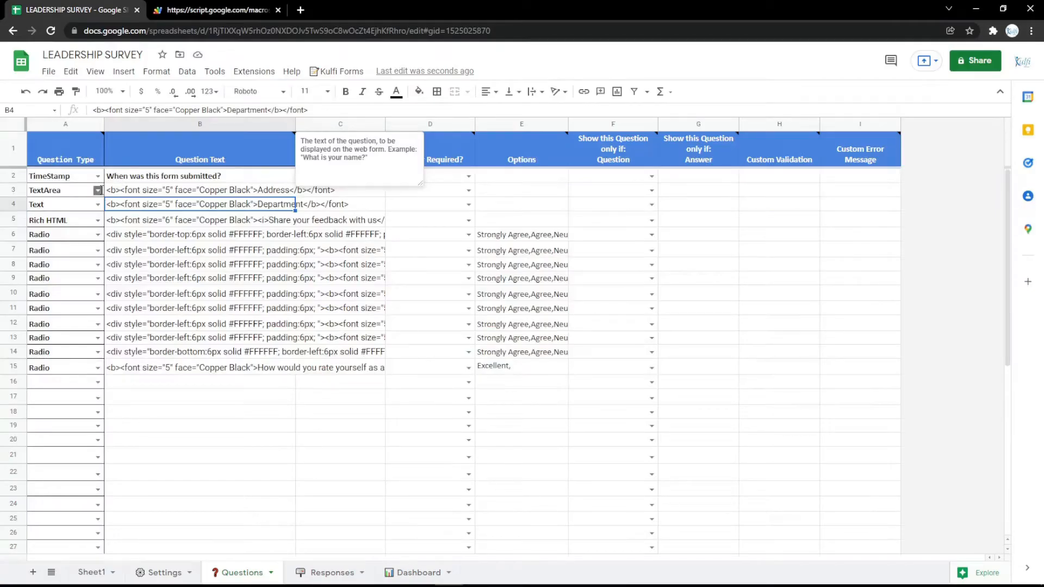
left_click(97, 190)
left_click(65, 314)
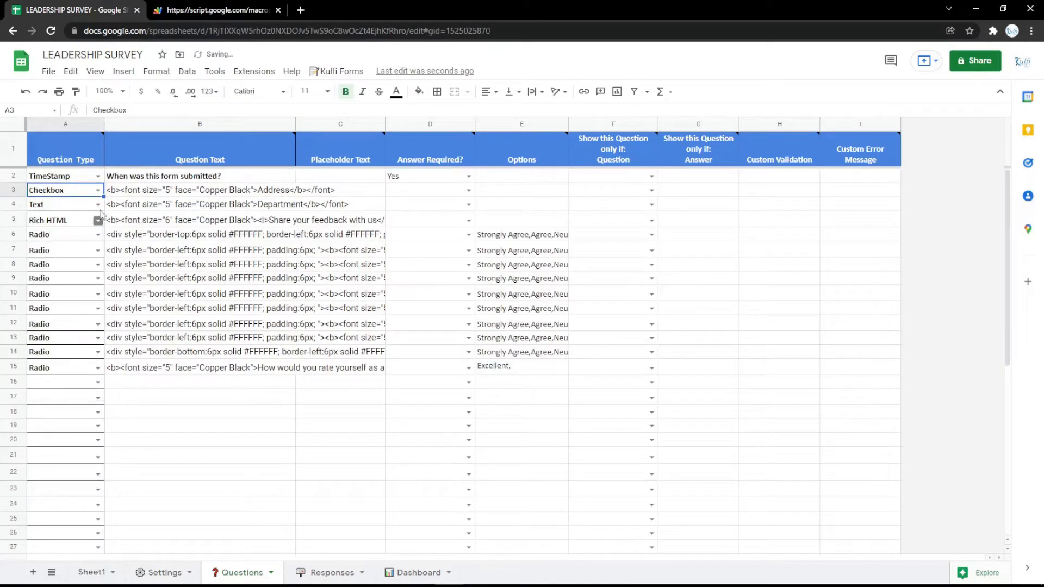
left_click(98, 191)
left_click(57, 328)
left_click(272, 190)
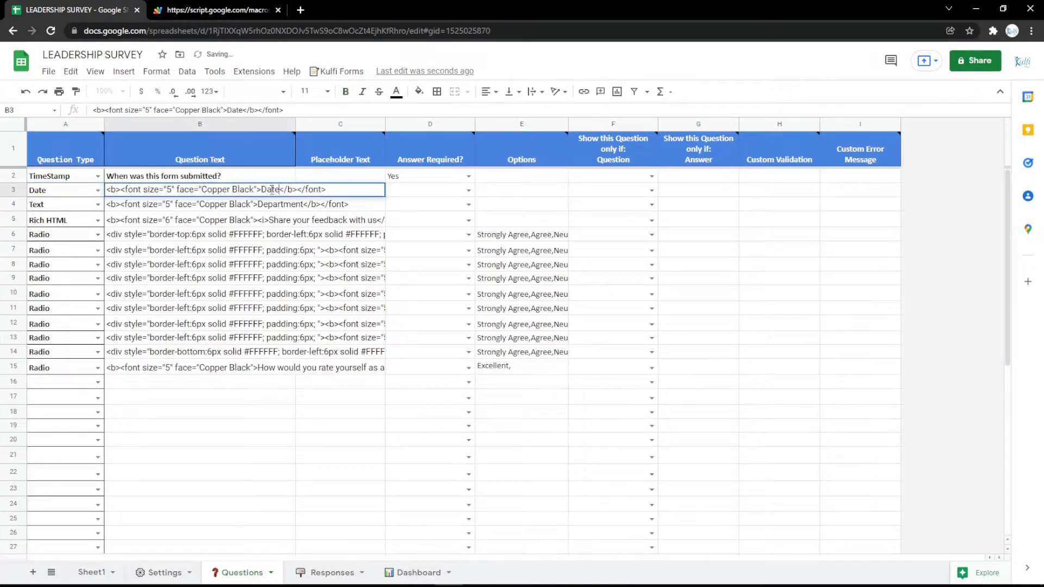
left_click(269, 246)
left_click(261, 9)
key("F5")
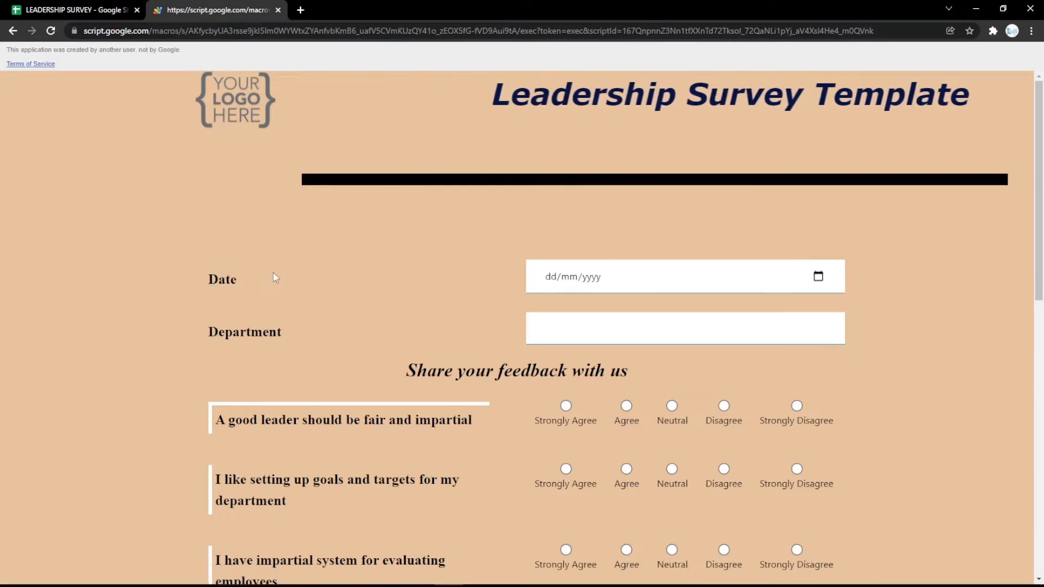
left_click(818, 277)
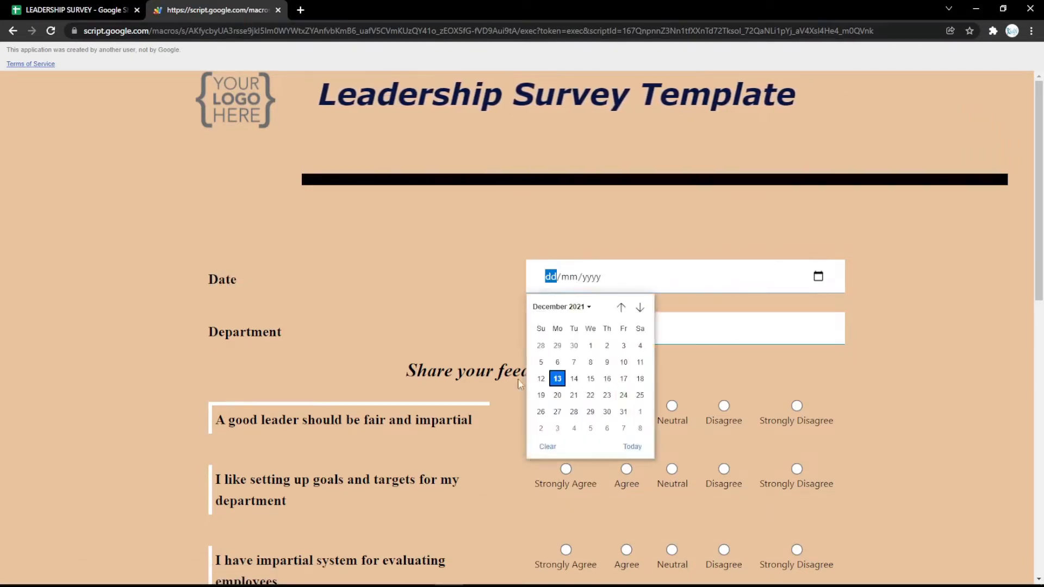
left_click(453, 252)
Step: In the Questions sheet, change the row 3 question to type Radio with the wording Gender
left_click(3, 5)
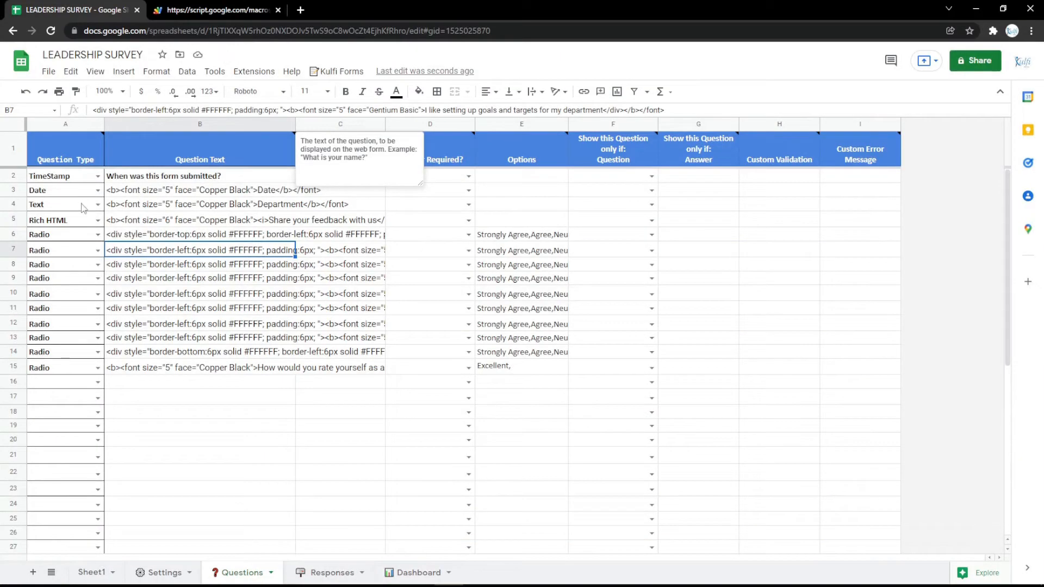
left_click(98, 190)
left_click(41, 330)
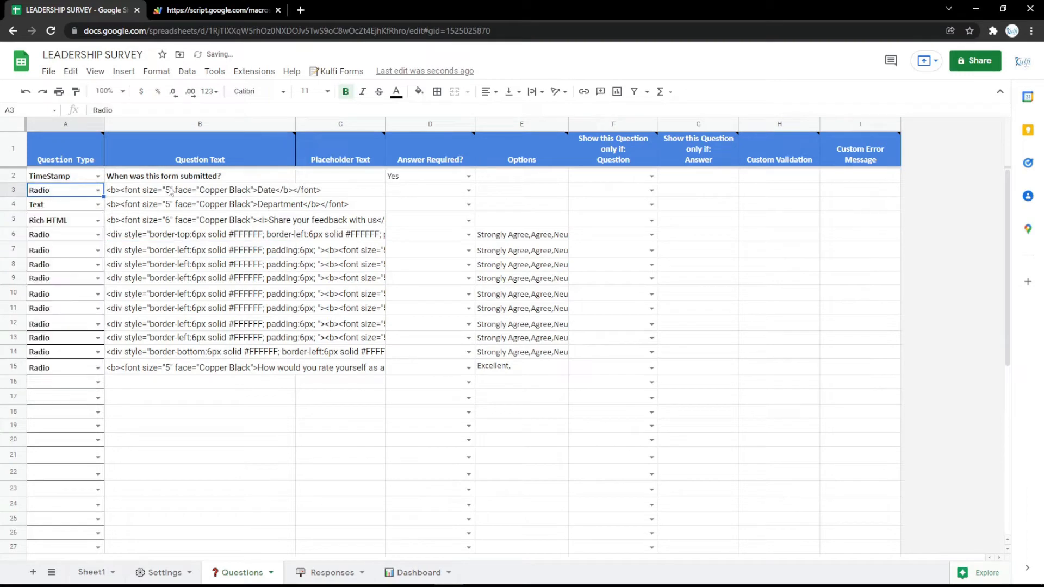
double_click(207, 192)
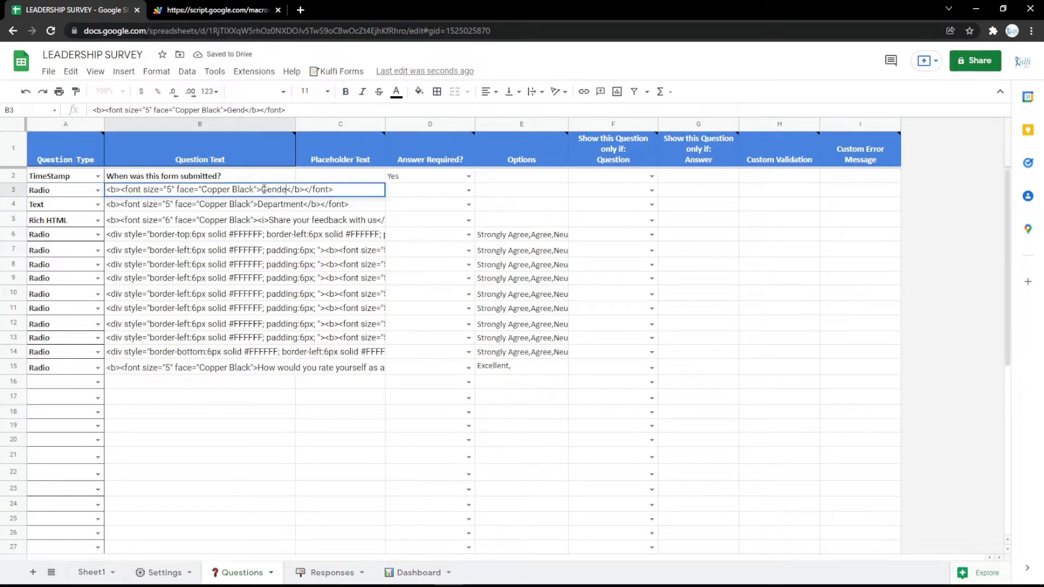
type("r")
key("Return")
Step: Enter "Male, Female" as the options of the Gender question and reload the live form
left_click(484, 192)
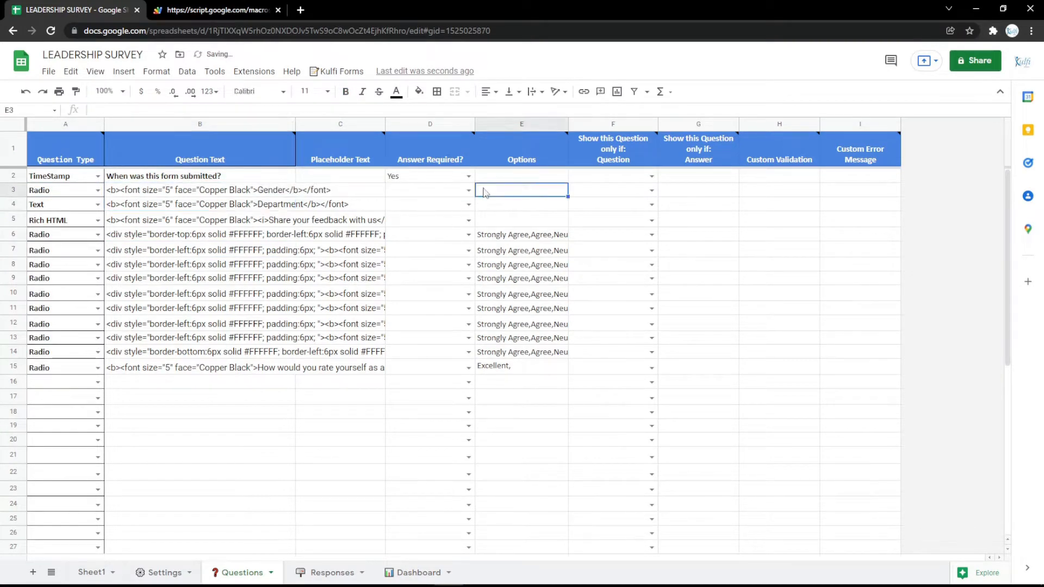
type("Male, Fema")
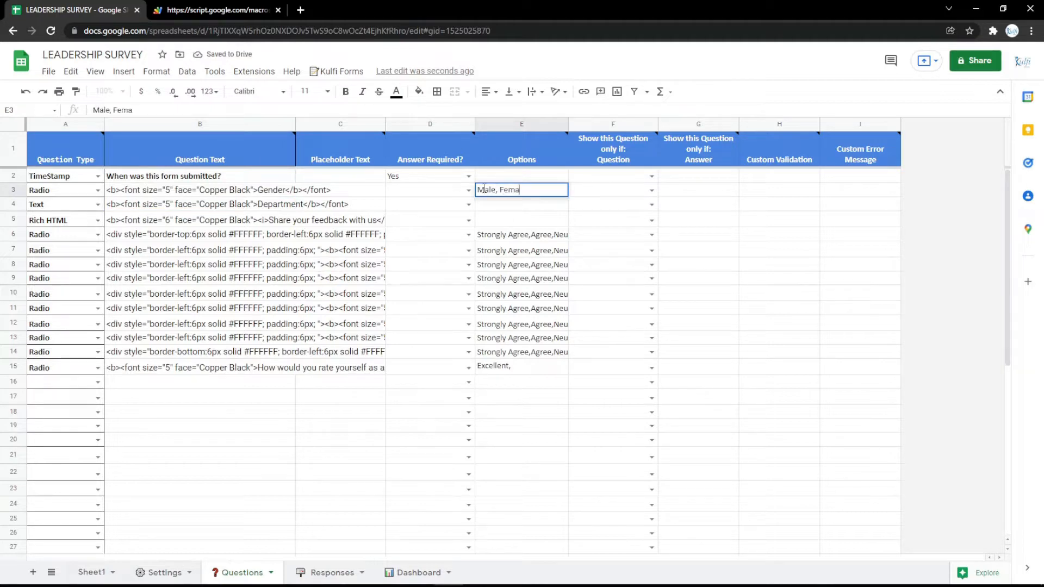
type("le")
key("Return")
left_click(196, 7)
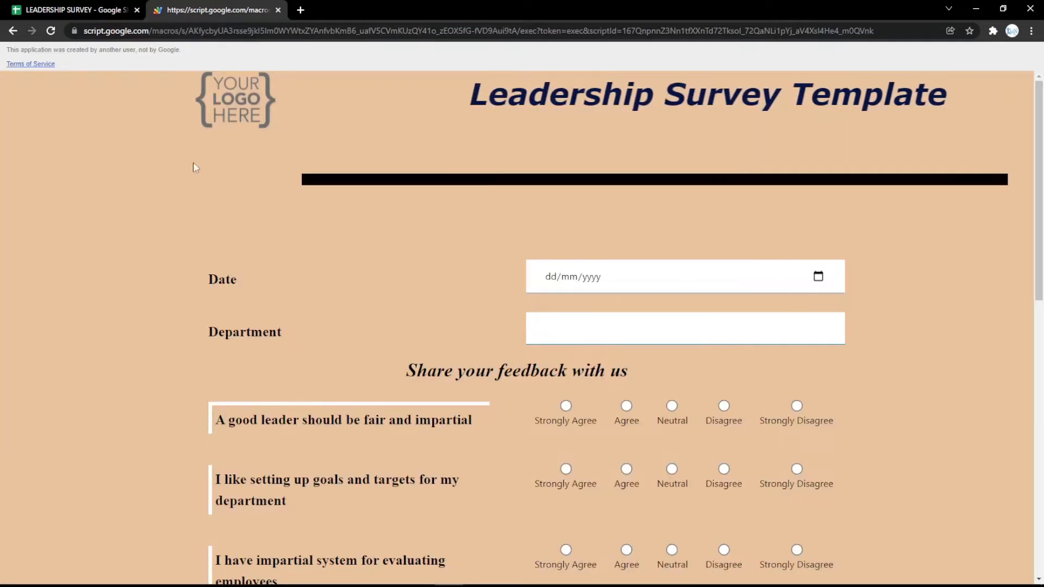
key("F5")
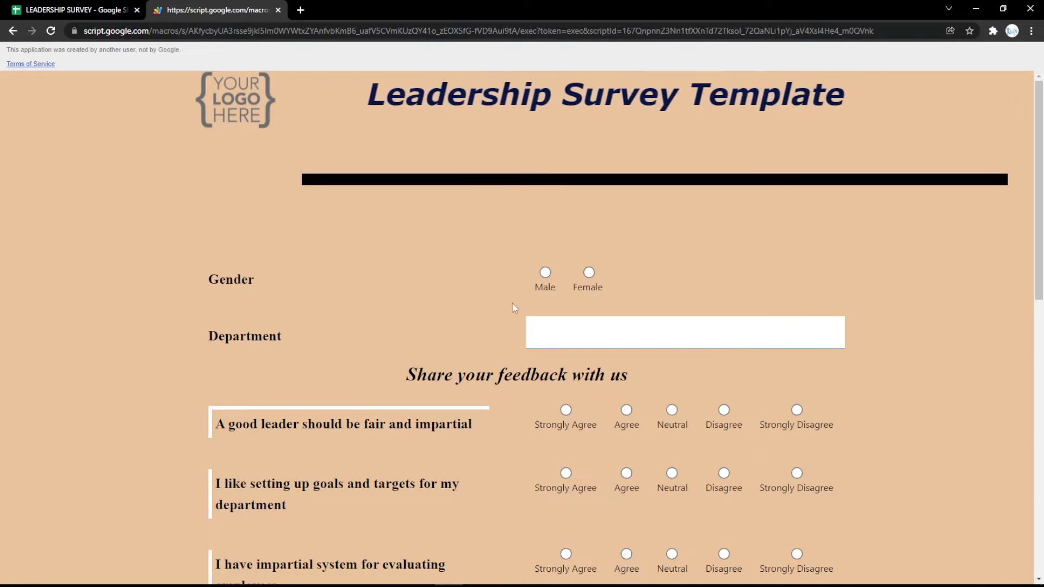
Step: Change the row 3 question to type File with the wording File, and clear its options
left_click(107, 5)
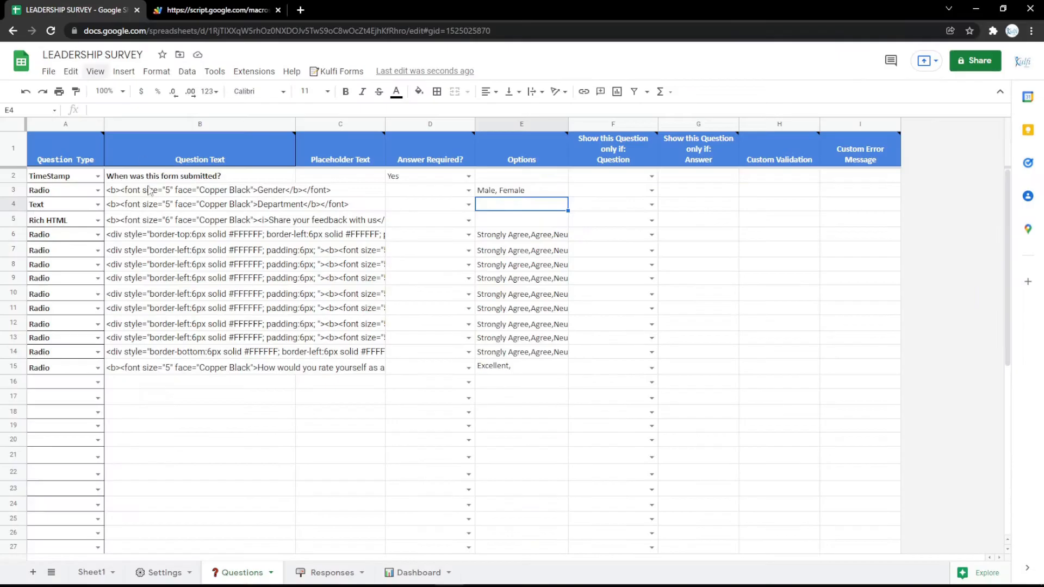
left_click(98, 191)
left_click(55, 358)
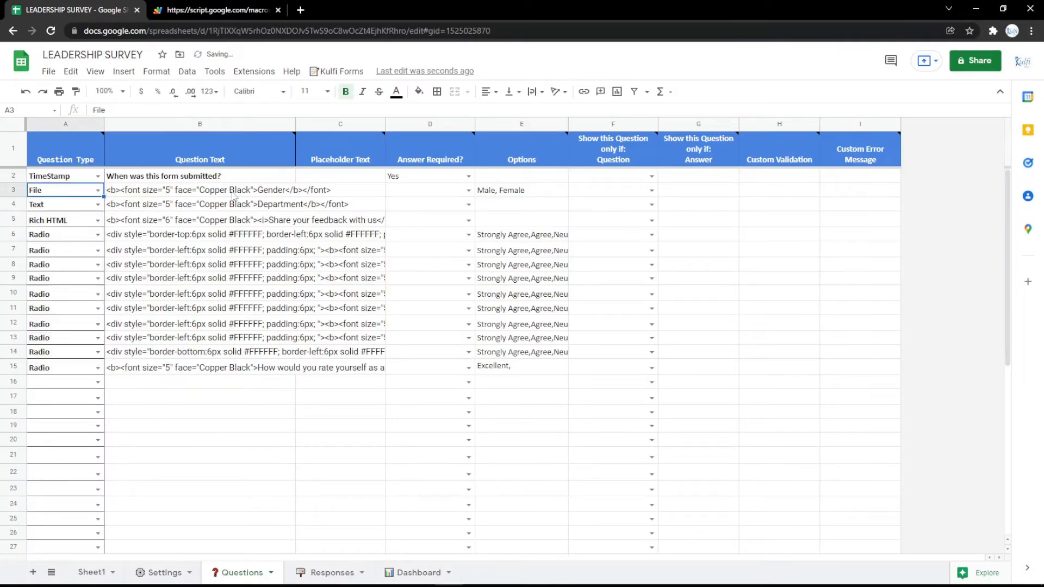
double_click(278, 189)
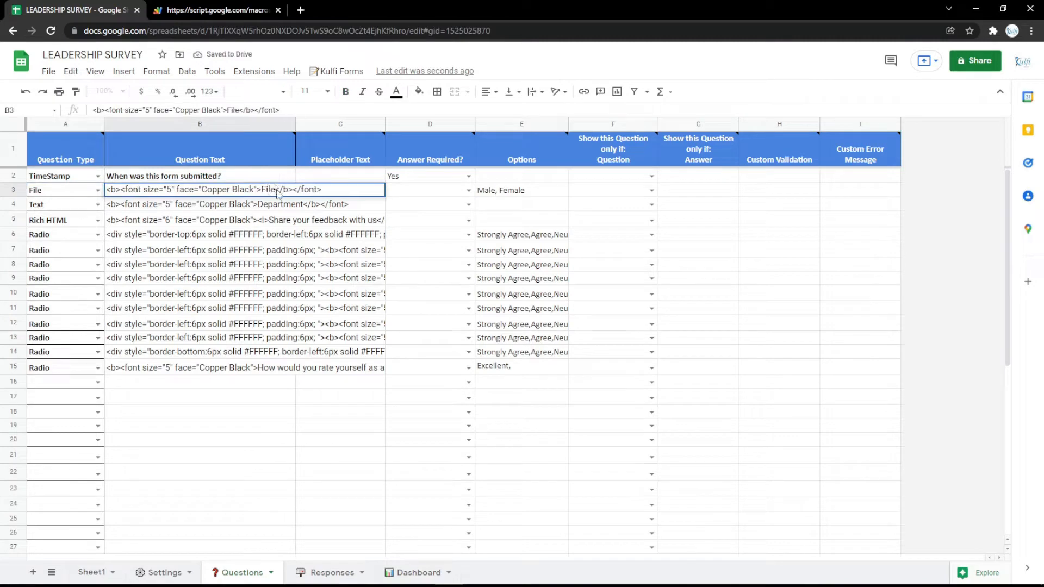
key("Return")
left_click(500, 190)
key("Delete")
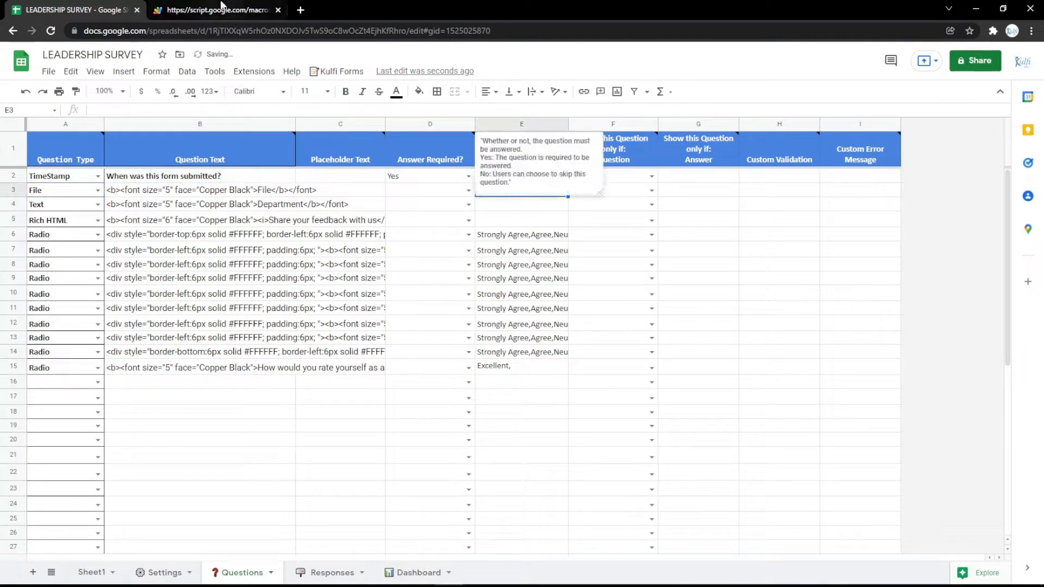
Step: Reload the live form and upload a file to the File question
left_click(221, 8)
key("F5")
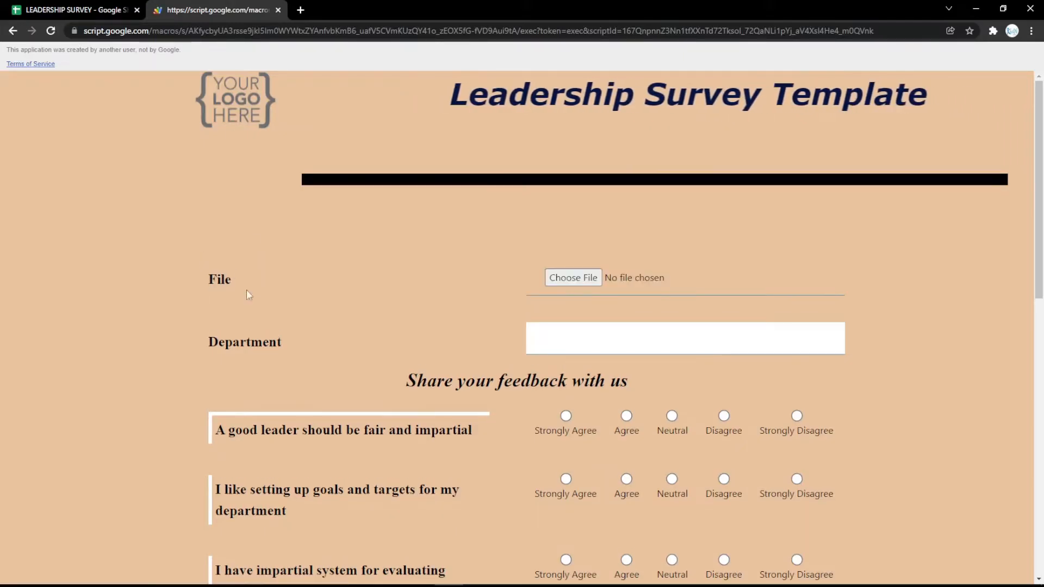
left_click(573, 277)
double_click(145, 114)
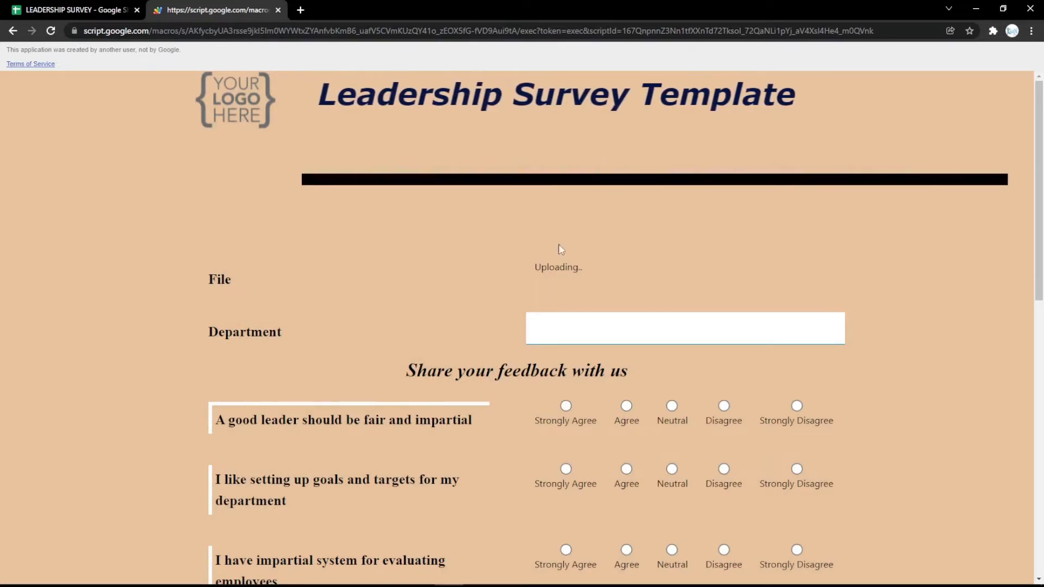
Step: In the Questions sheet, change the row 3 question to type eSignature with the wording Signature
left_click(142, 7)
left_click(95, 194)
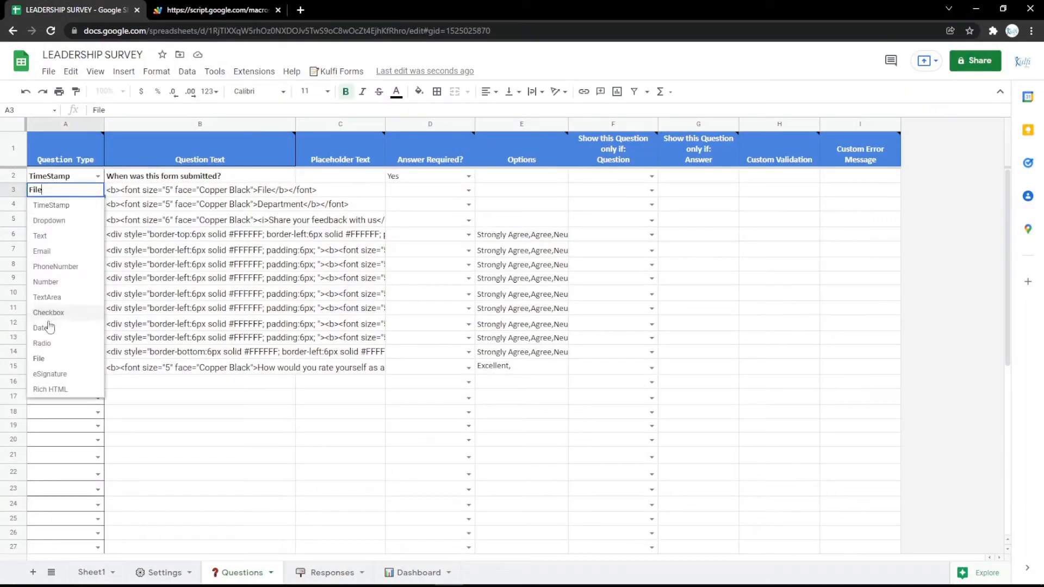
left_click(54, 369)
left_click(212, 195)
double_click(277, 189)
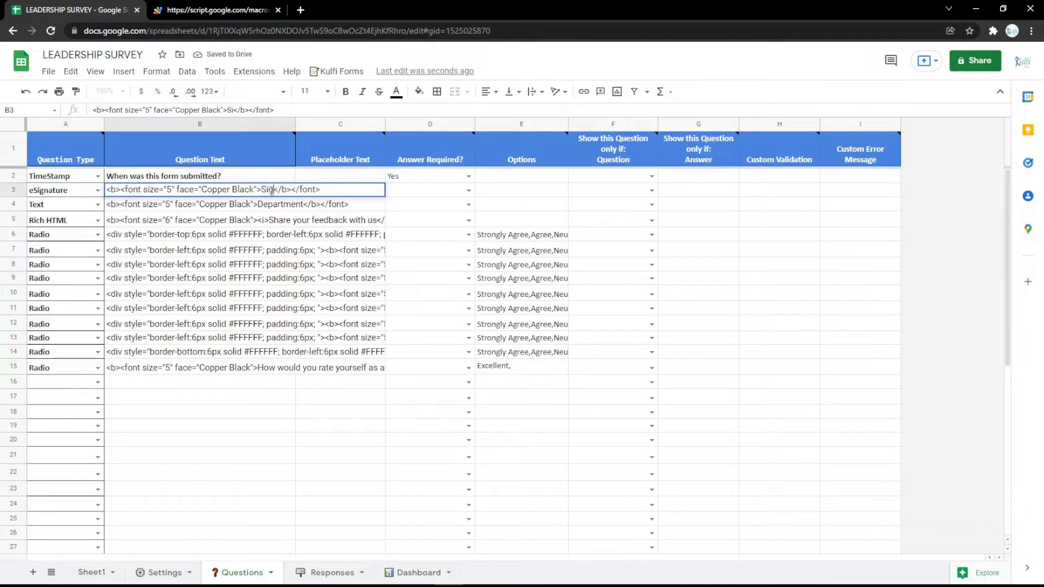
type("e")
key("Return")
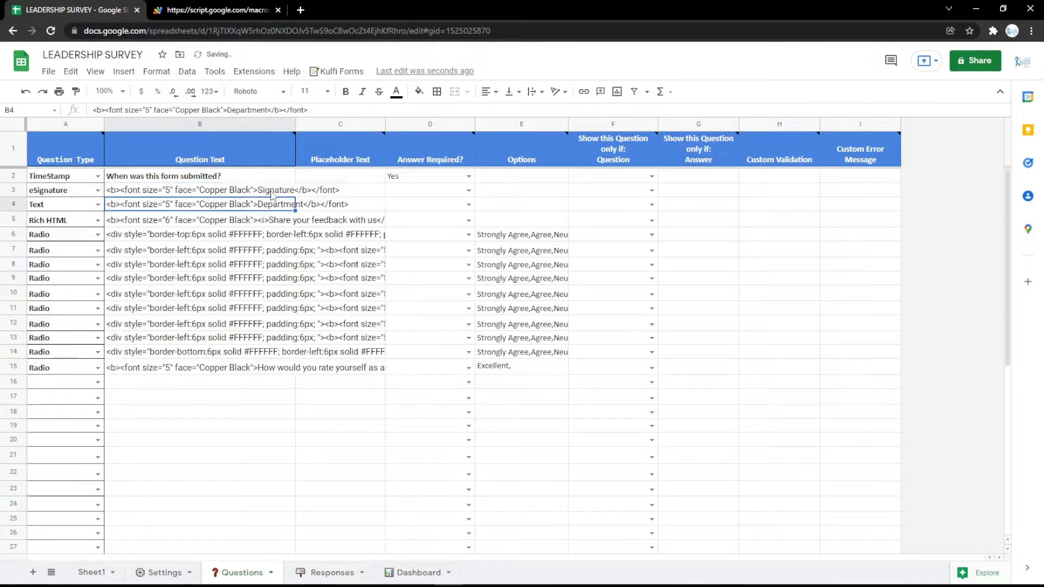
Step: Reload the live form, draw a test signature in the Signature field and clear it
left_click(259, 5)
key("F5")
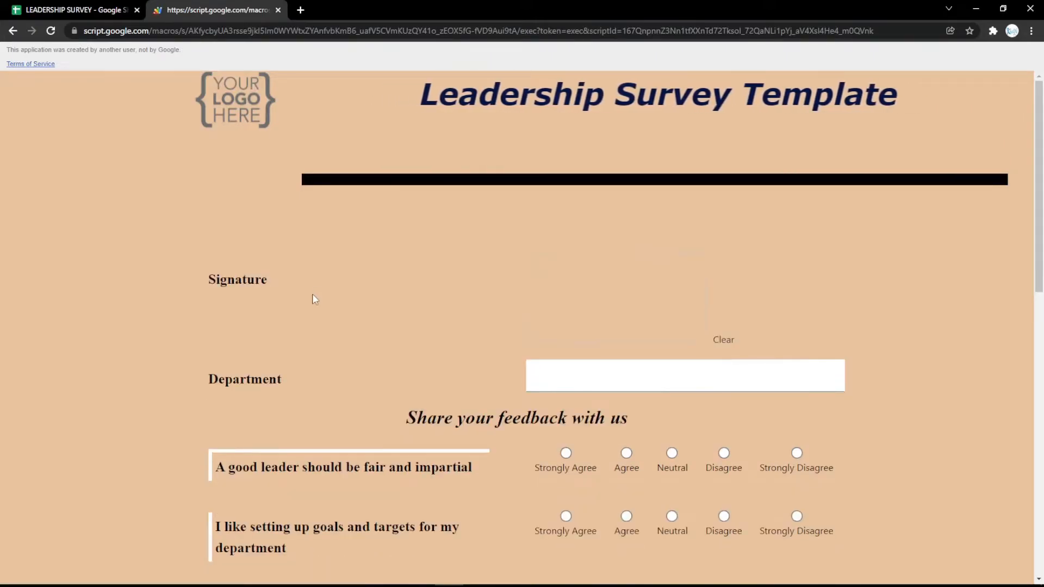
mouse_move(597, 273)
left_mouse_down()
mouse_move(647, 307)
mouse_move(667, 307)
mouse_move(623, 312)
mouse_move(702, 326)
mouse_move(653, 299)
left_mouse_up()
left_click(726, 339)
left_click(724, 339)
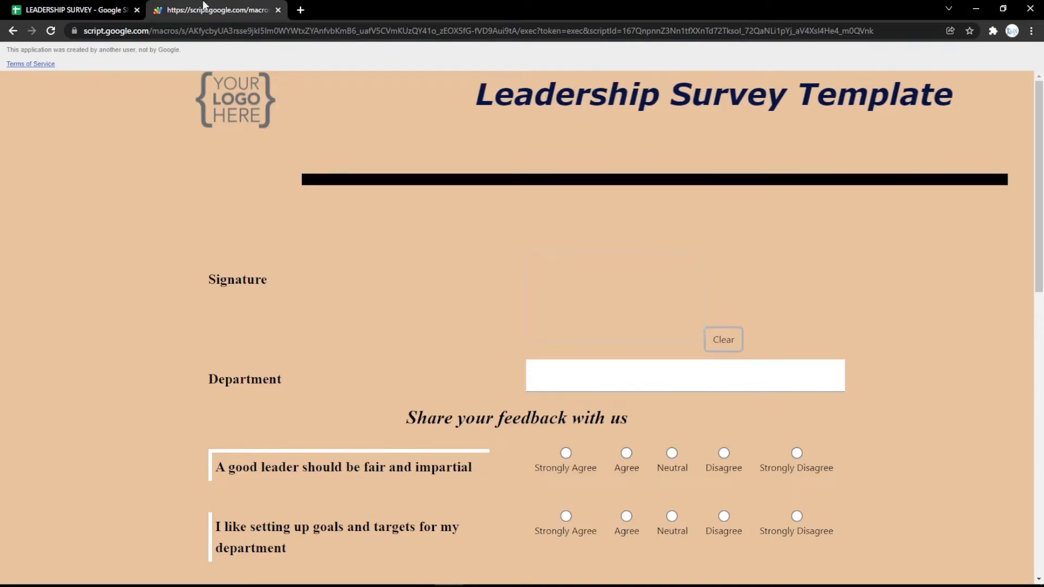
Step: Change the row 3 question's type to Rich HTML and select its question text cell
left_click(126, 9)
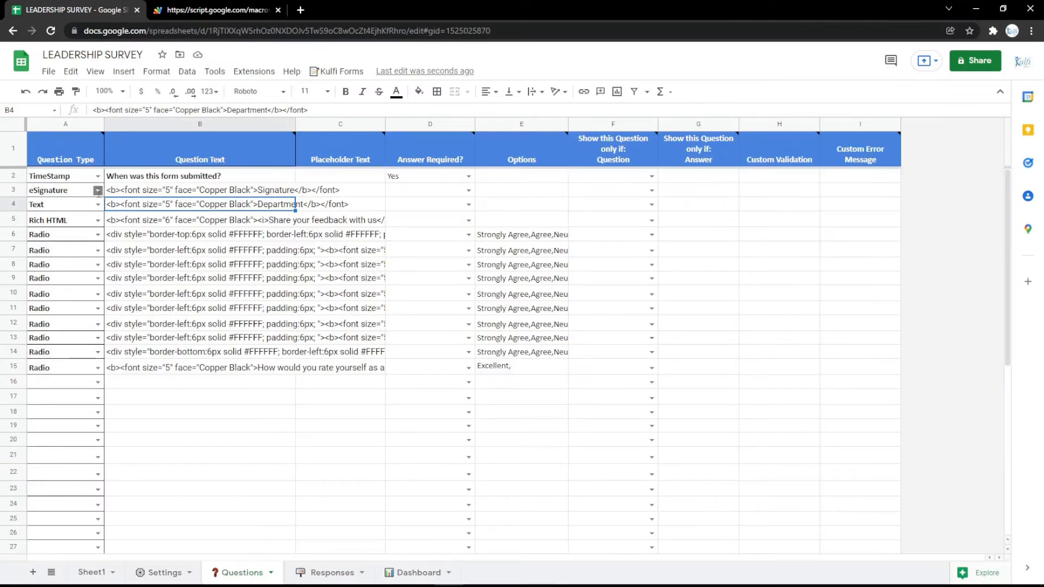
left_click(97, 191)
left_click(75, 389)
left_click(256, 190)
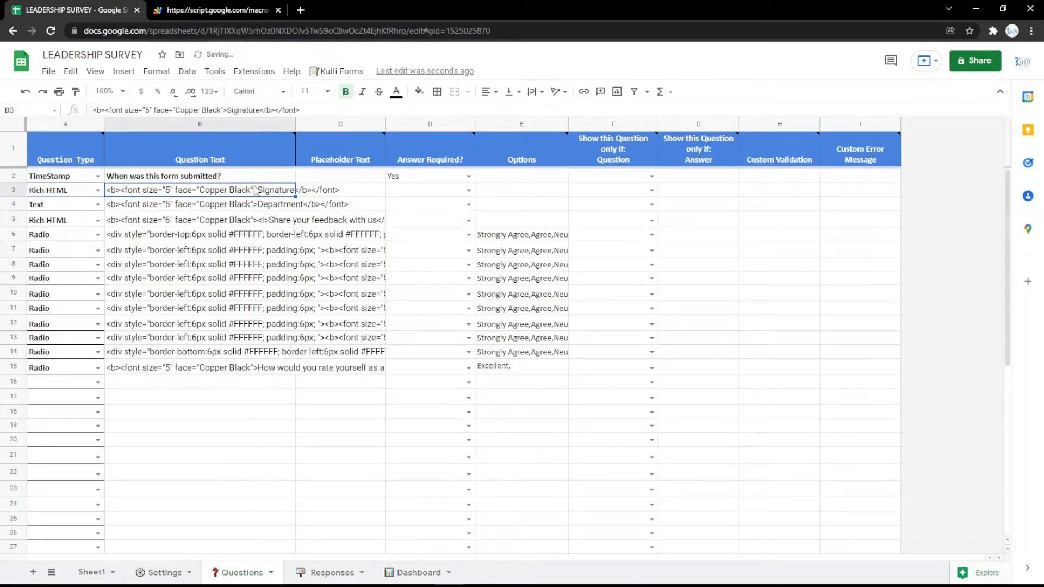
double_click(255, 190)
left_click(271, 220)
left_click(211, 202)
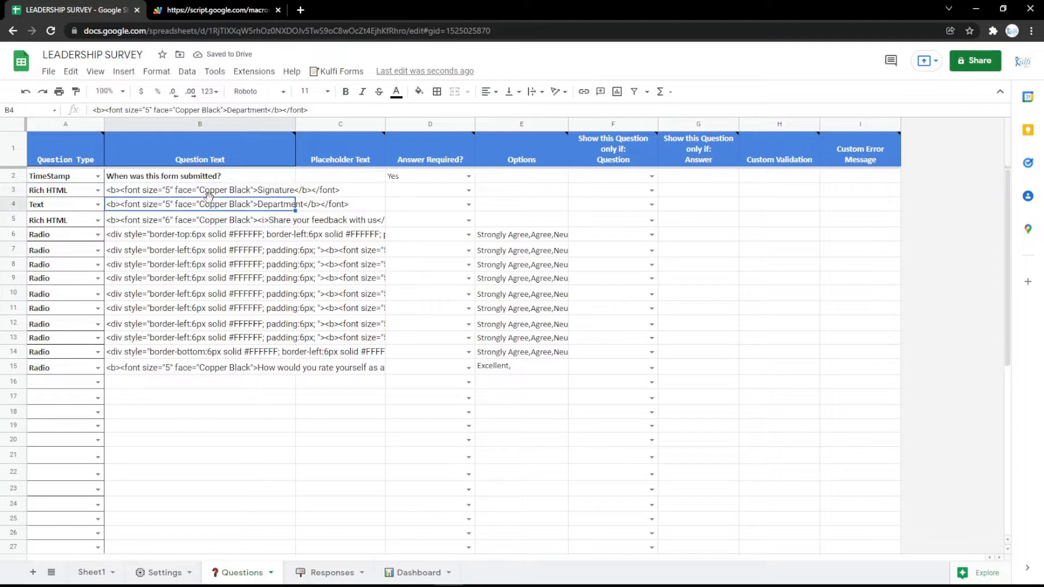
left_click(209, 195)
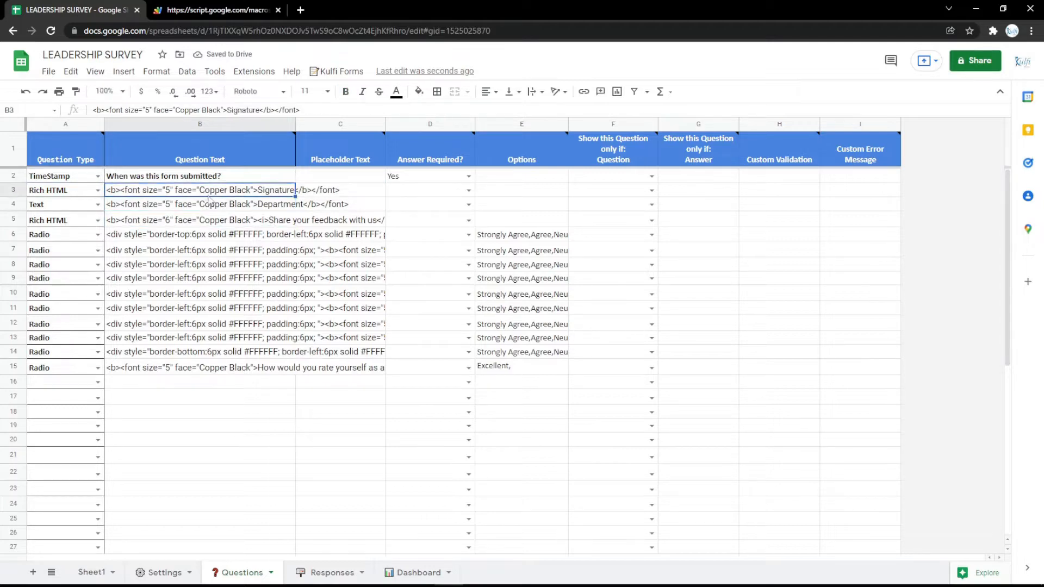
Step: Open Google Maps in a new browser tab and find Google Indonesia, Pacific Century Place Tower
left_click(303, 11)
left_click(89, 50)
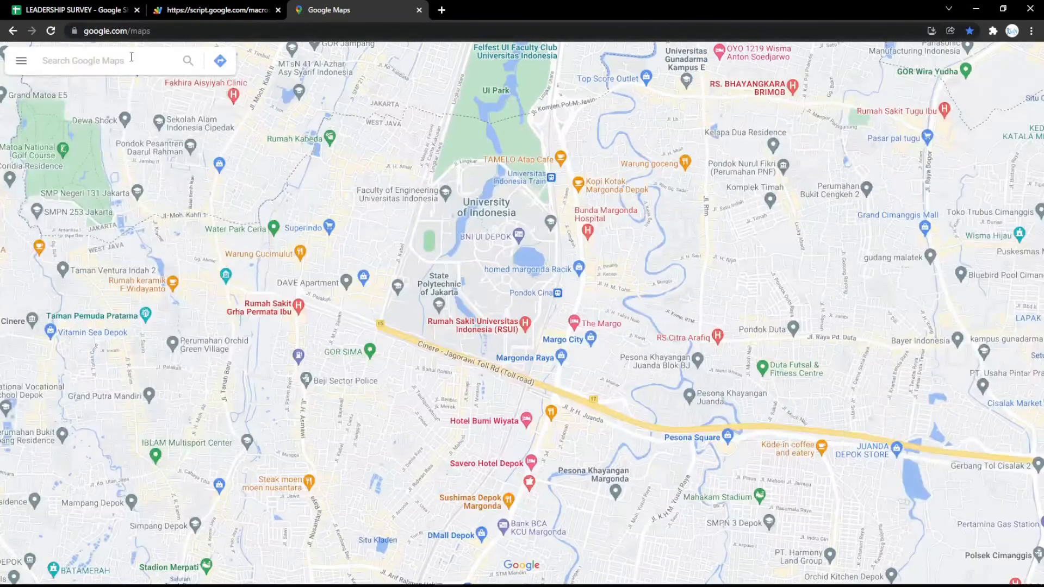
left_click(132, 57)
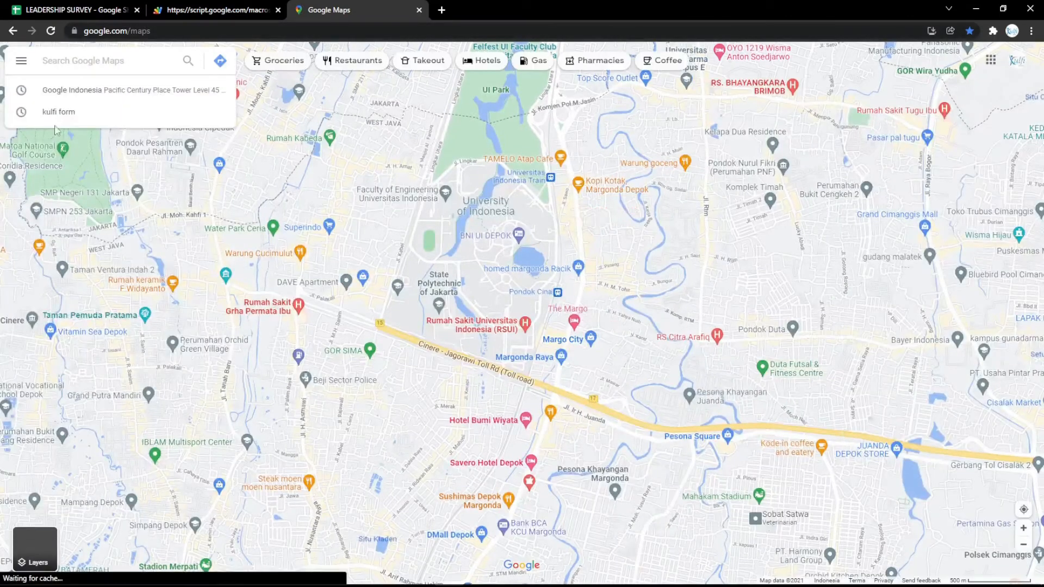
left_click(76, 88)
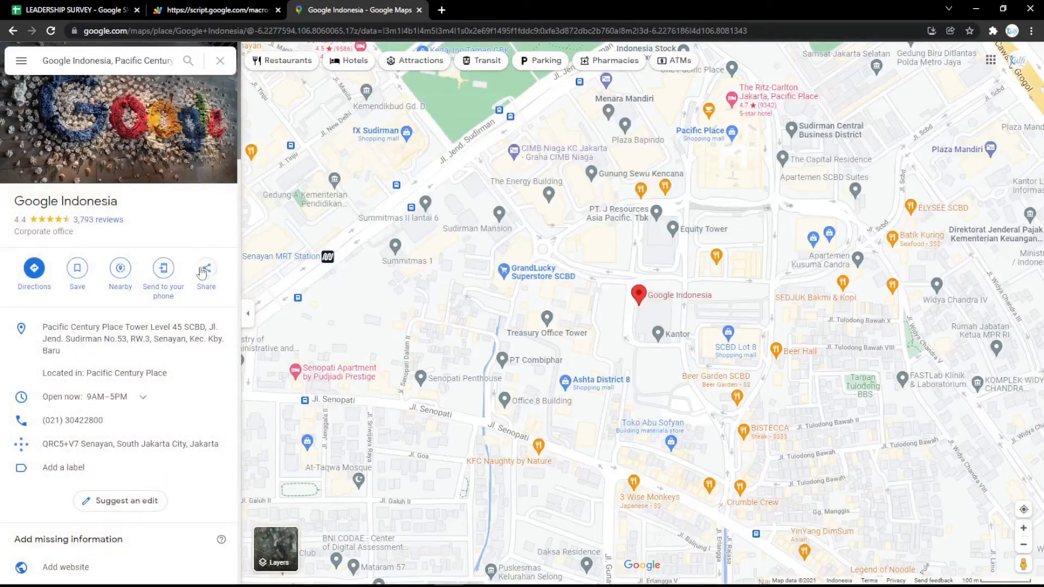
Step: Copy the medium-size embed-map HTML for Google Indonesia from its sharing options
left_click(204, 269)
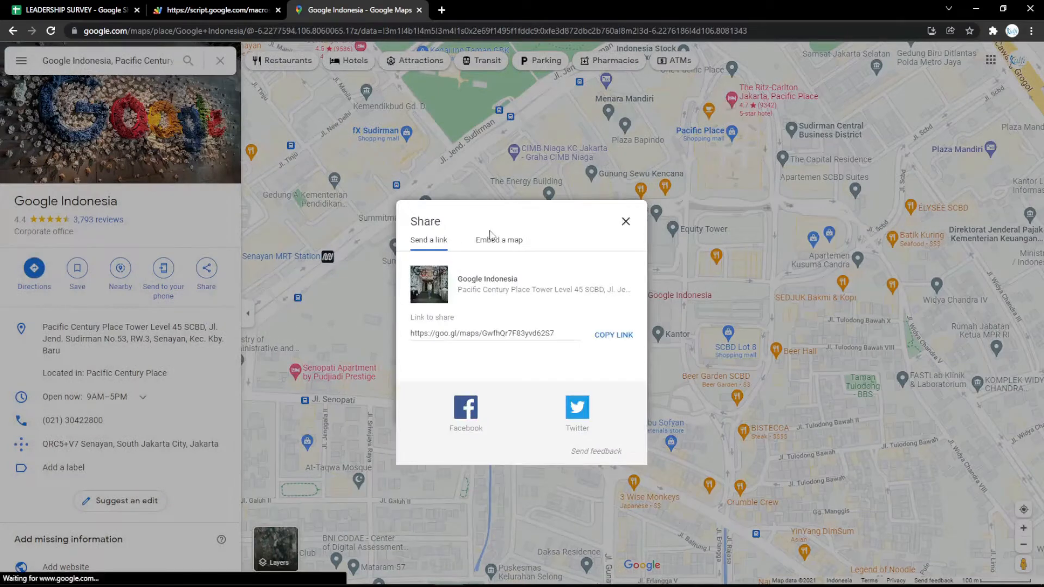
left_click(494, 237)
left_click(677, 189)
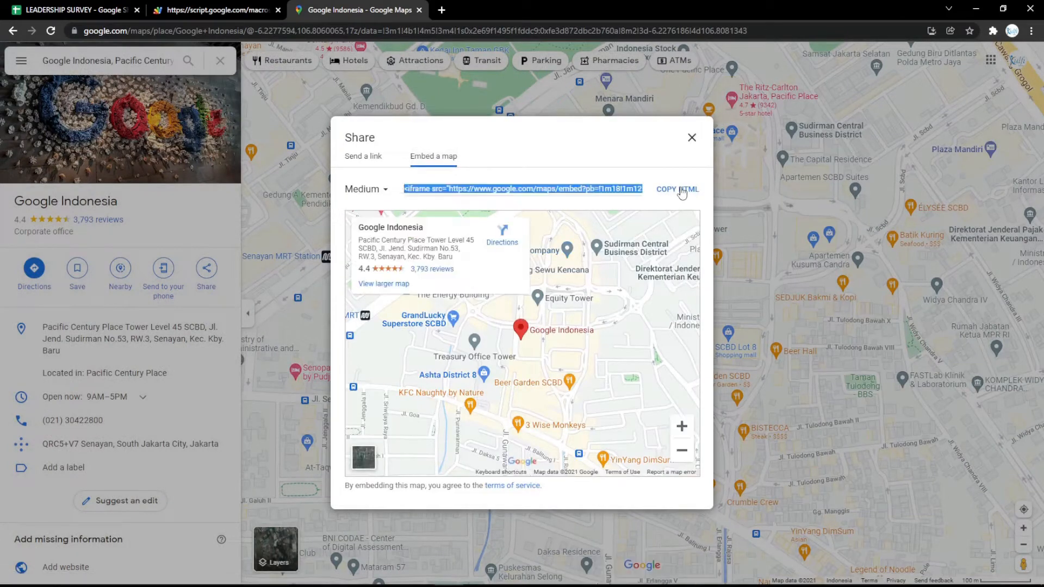
Step: Replace the row 3 Rich HTML question text in the Questions sheet with the copied map iframe code and check the live form
left_click(119, 6)
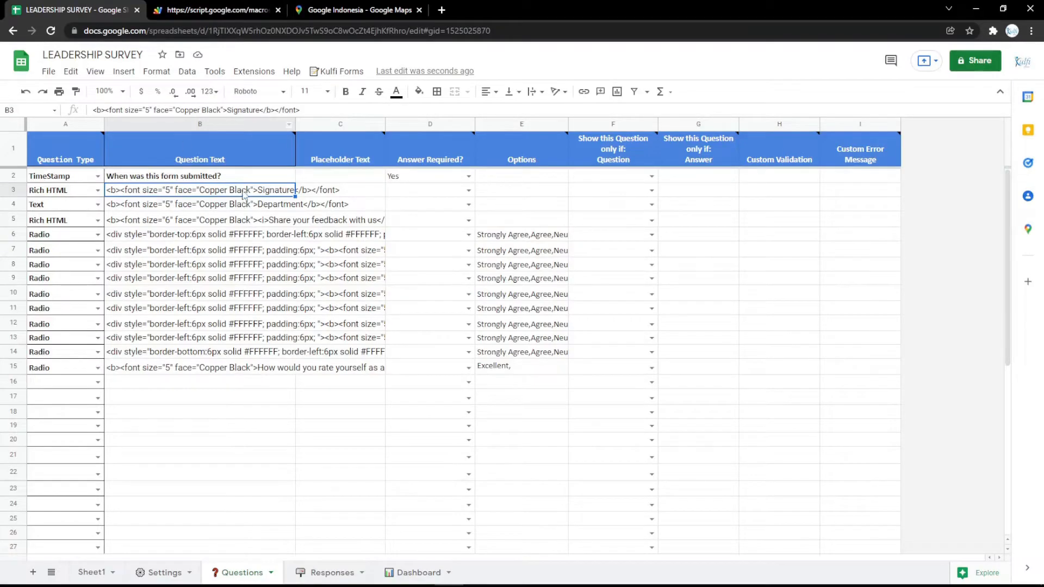
key("ctrl+v")
left_click(169, 8)
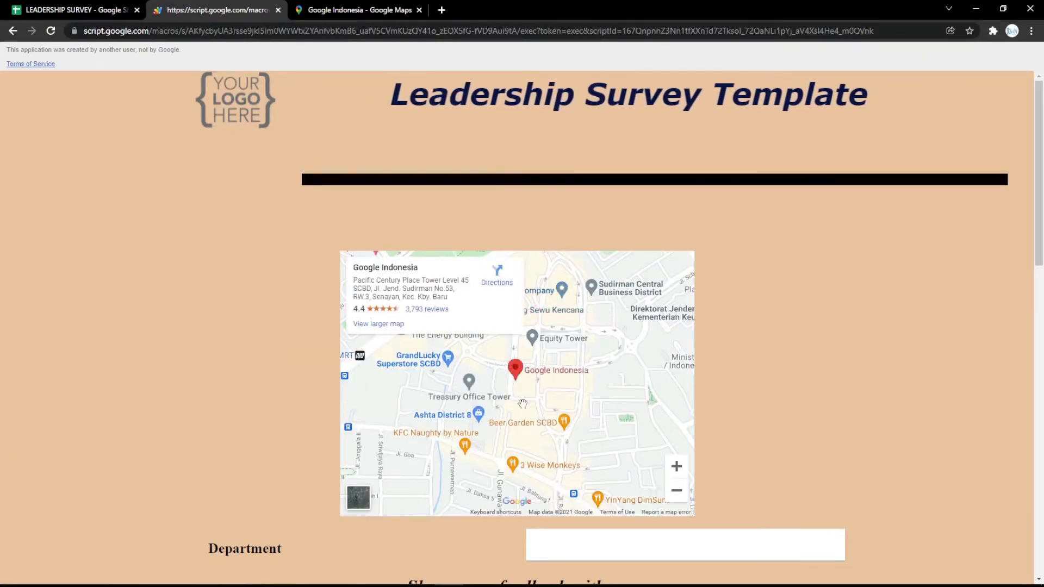
Step: Delete row 3 with the Rich HTML map from the Questions sheet and check the live form
left_click(97, 6)
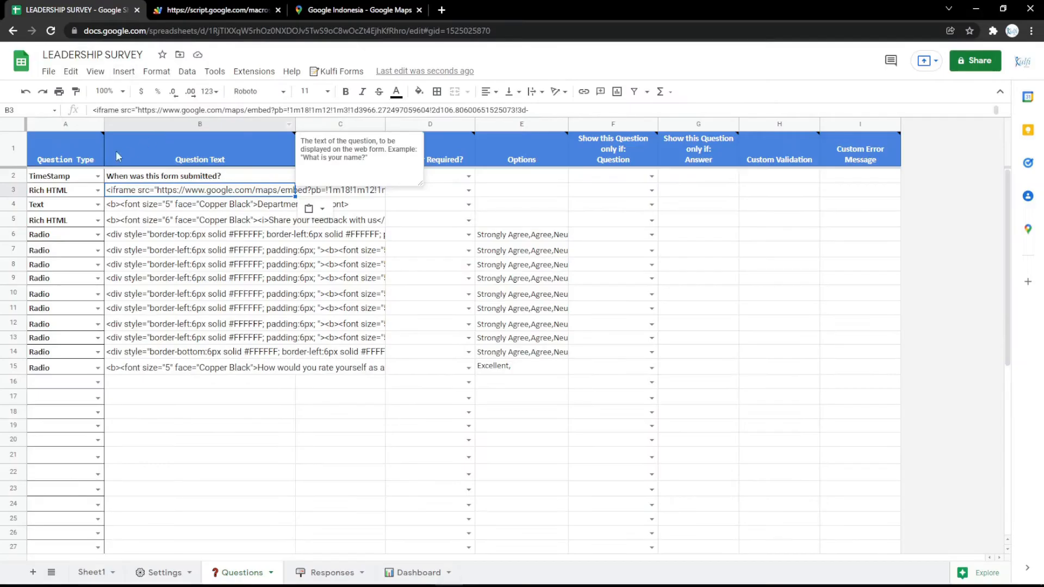
left_click(14, 176)
left_click(13, 190)
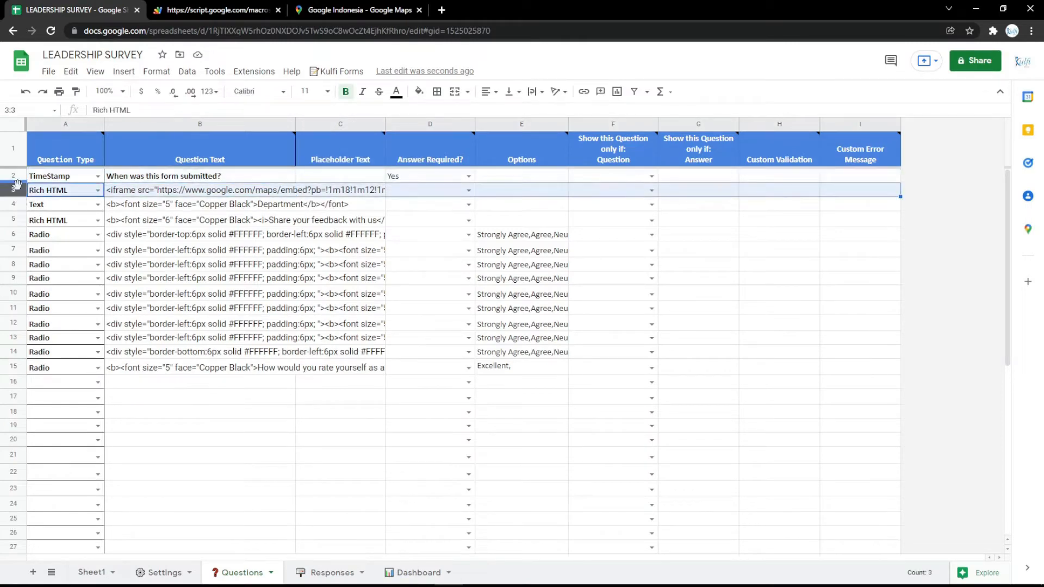
right_click(17, 190)
left_click(60, 322)
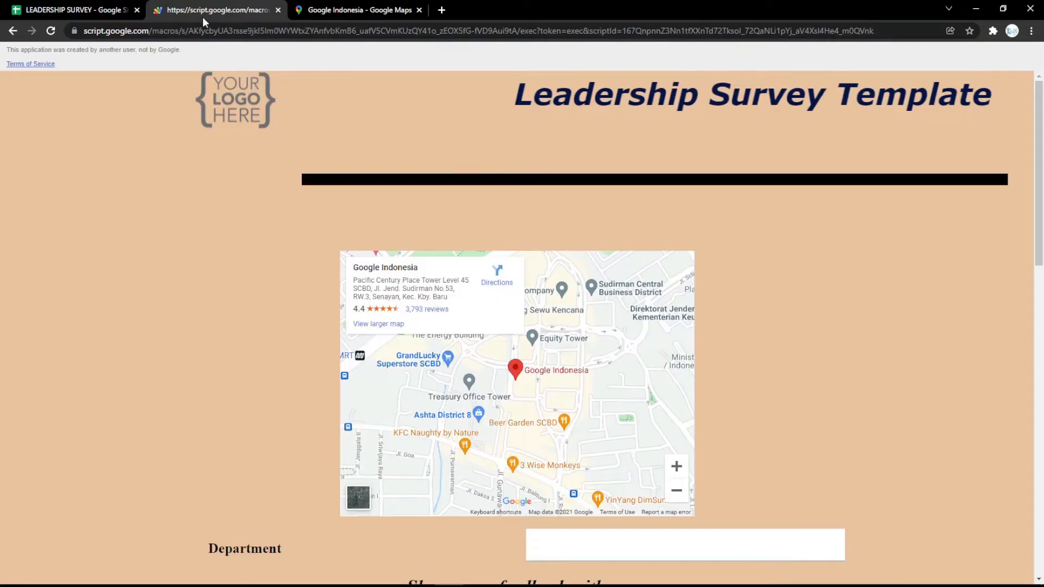
left_click(202, 16)
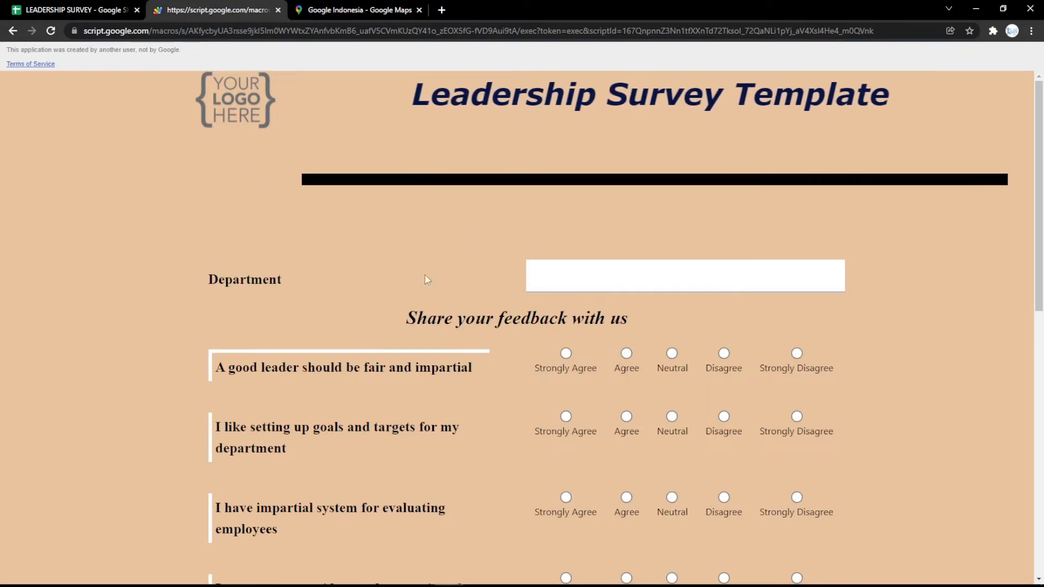
Step: In the Settings sheet, set the Body Background Color cell's fill to pale pink and reload the live form to review it
left_click(76, 10)
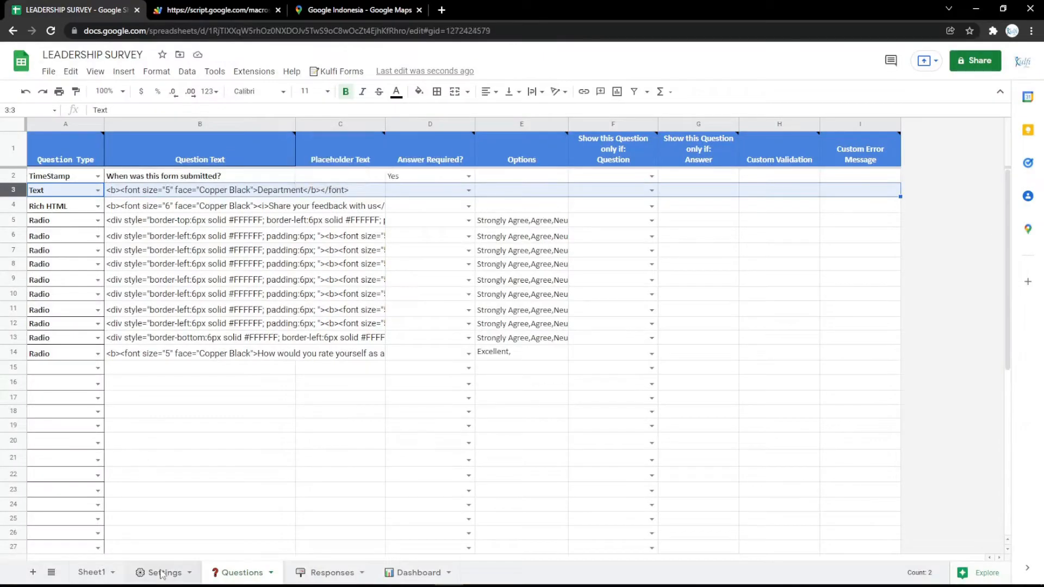
left_click(157, 573)
left_click(419, 92)
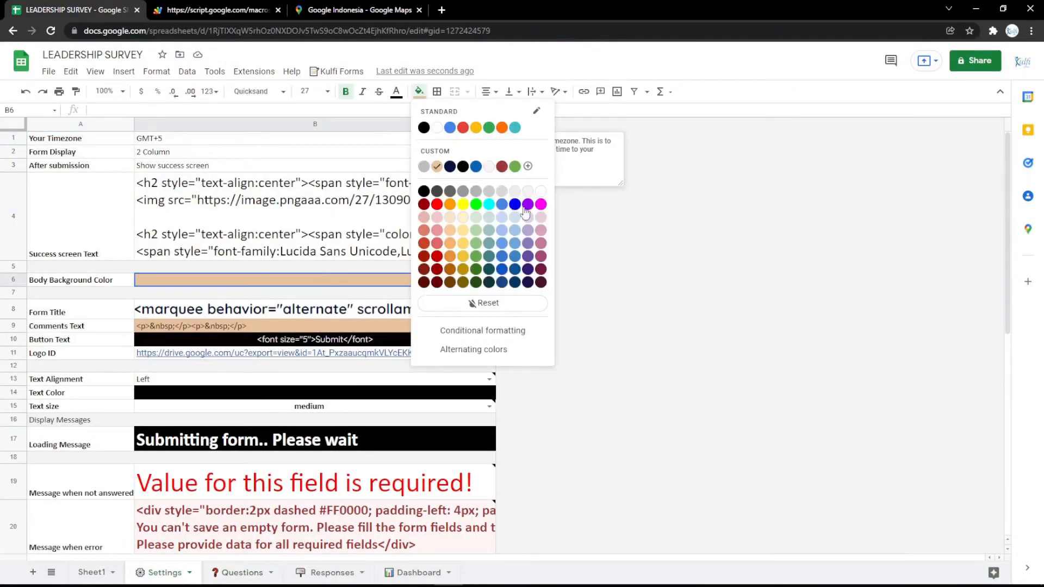
left_click(540, 218)
left_click(233, 8)
key("F5")
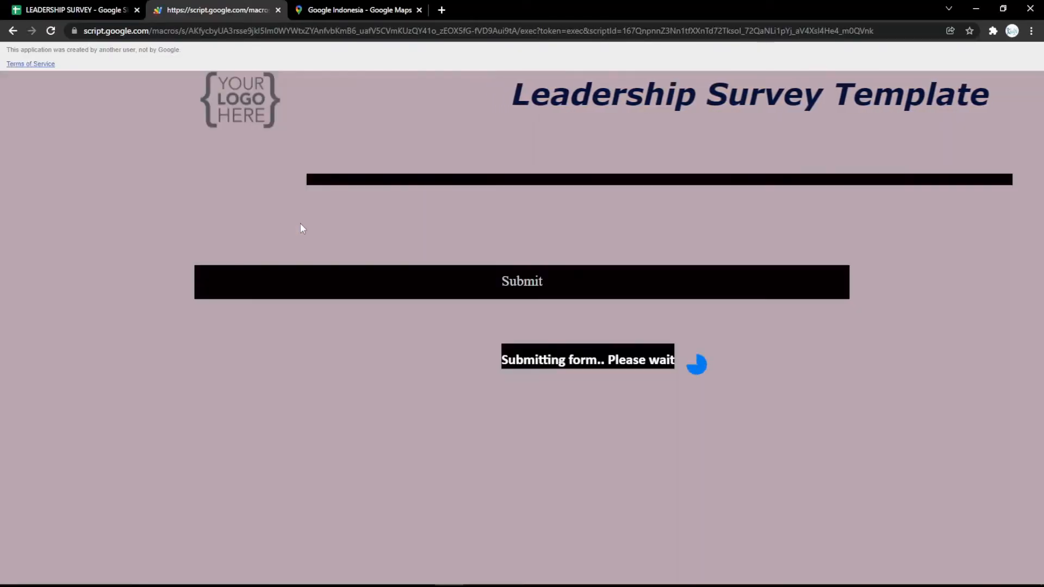
scroll(303, 242, "down", 12)
scroll(314, 253, "up", 13)
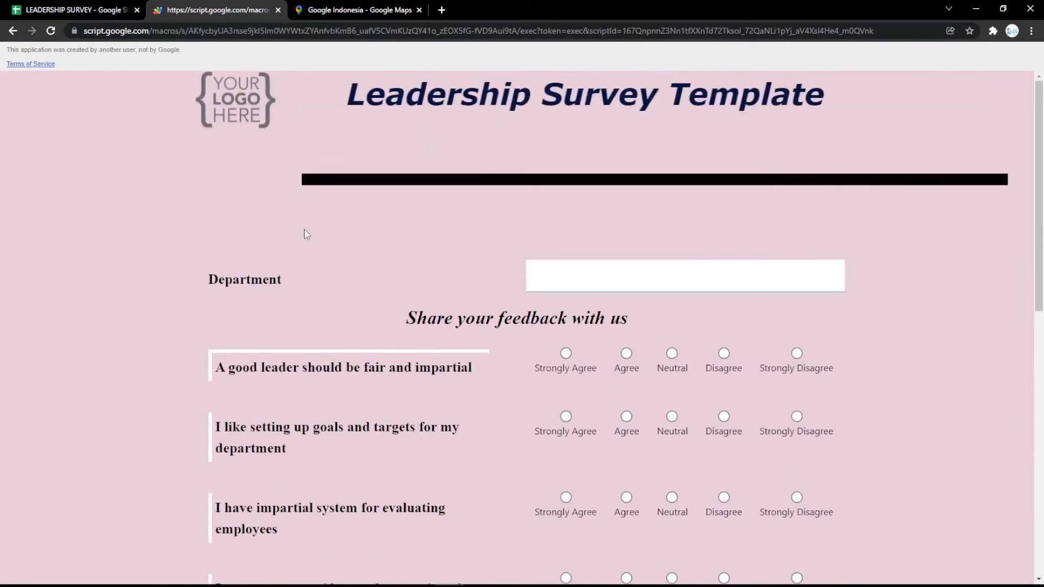
Step: Change the Button Text cell's fill to bright magenta in the Settings sheet and reload the live form
left_click(143, 6)
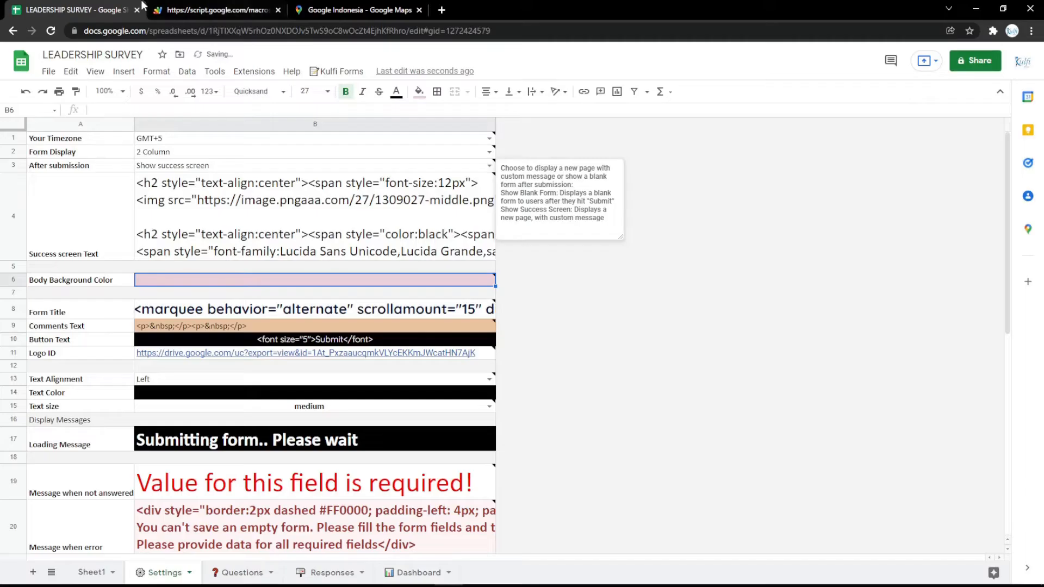
left_click(261, 345)
left_click(419, 92)
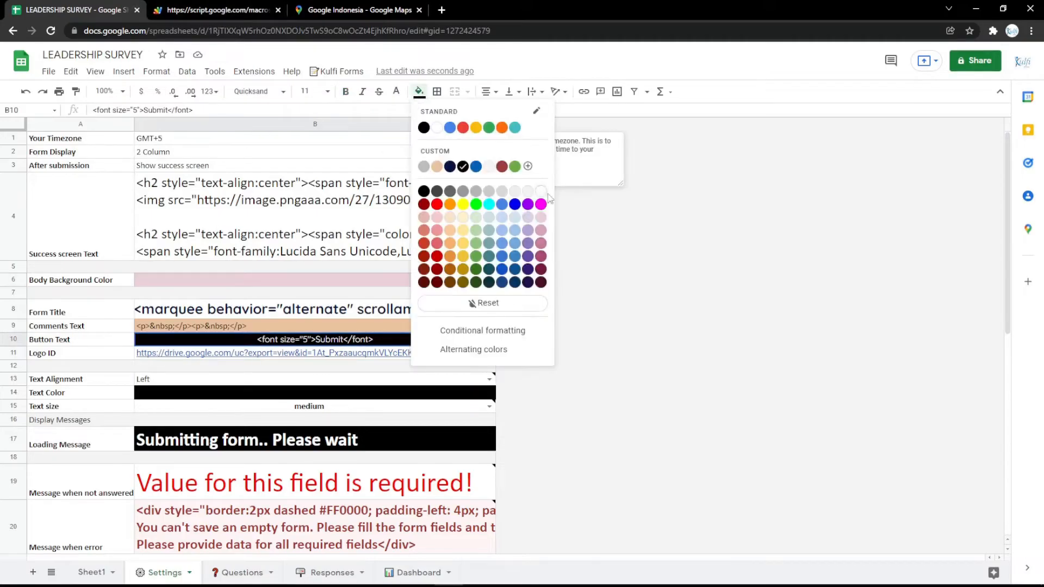
left_click(541, 204)
key("ctrl+Tab")
key("F5")
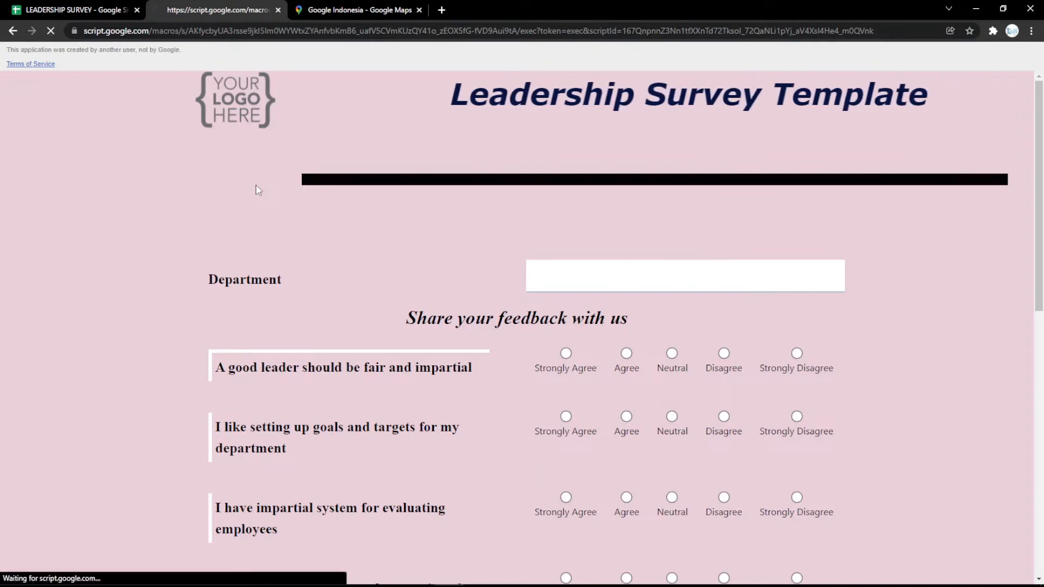
scroll(258, 190, "down", 10)
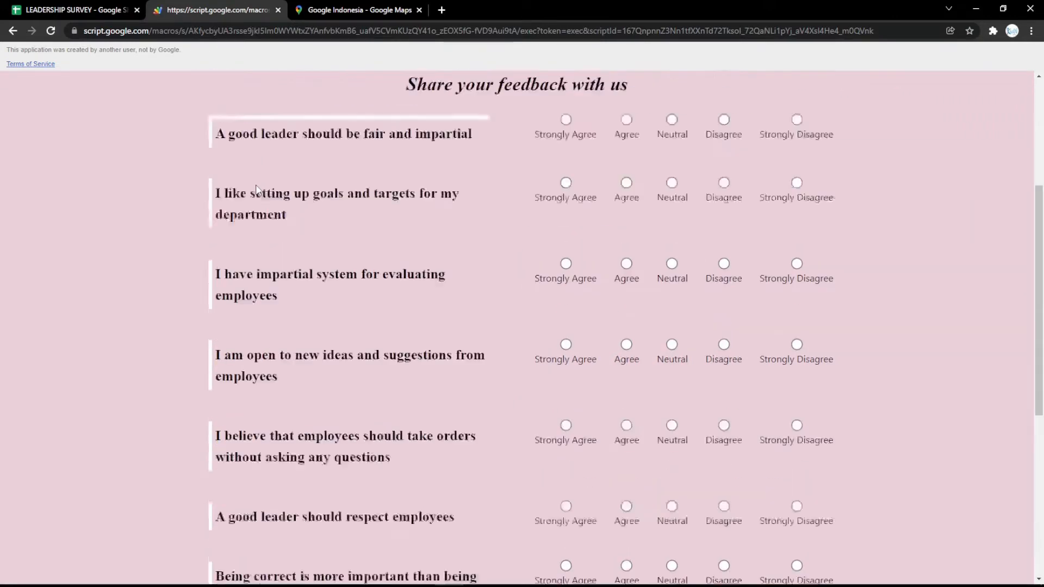
Step: Copy the web address of the dashed-border YOUR LOGO HERE image into the Logo ID setting and check the live form
left_click(84, 5)
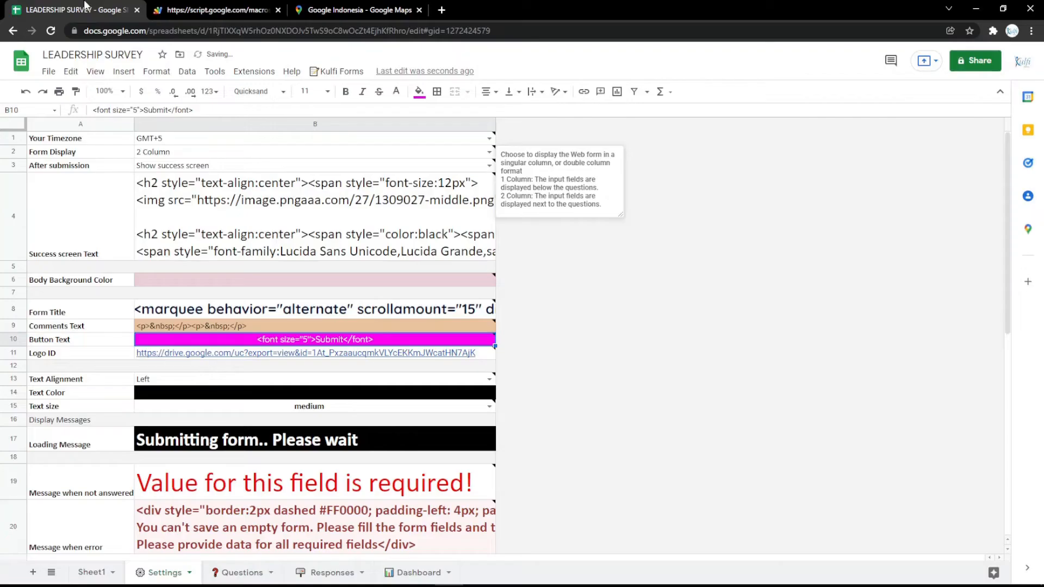
left_click(441, 10)
left_click(107, 52)
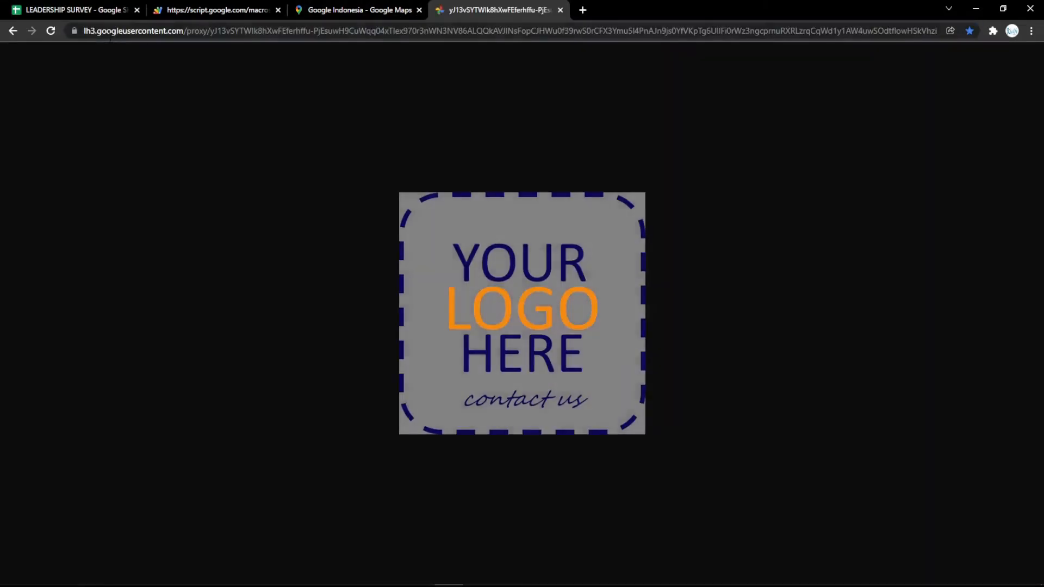
left_click(163, 31)
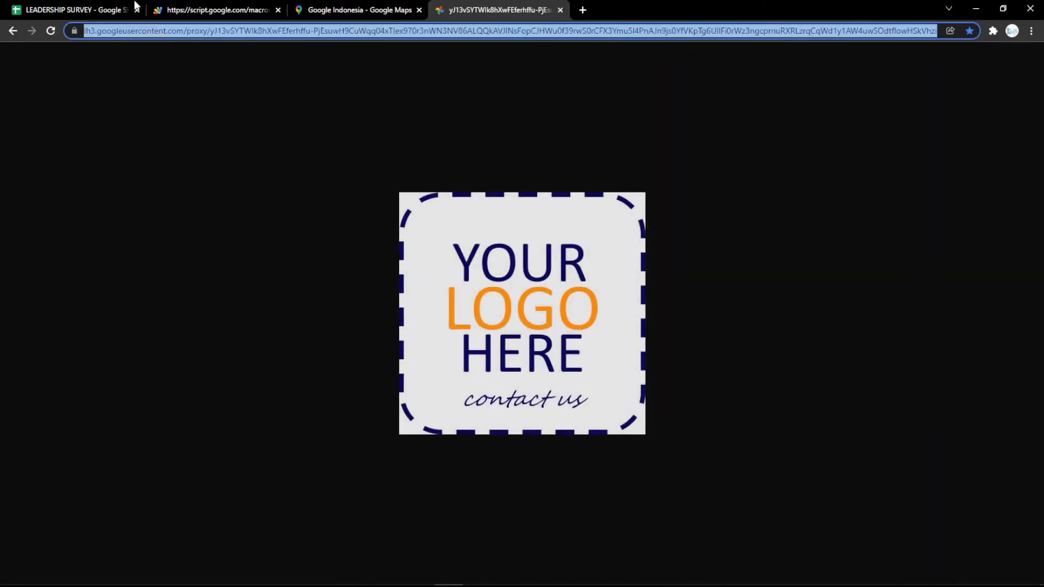
left_click(134, 3)
type("https://lh3.googleusercontent.com/proxy/yJ13vSYTWIk8hXwFEferhffu-PjEsuwH9CuWqq04xTlex970r3nWN3NV86ALQQkAVJlNsFopCJHWu0f39rwS0rCFX3Ymu5l4PnAJn9js0YfVKpTg6UlIFi0rWz3ngcprnuRXRLzrqCqWd1y1AW4uwSOdtflowHSkVhzi")
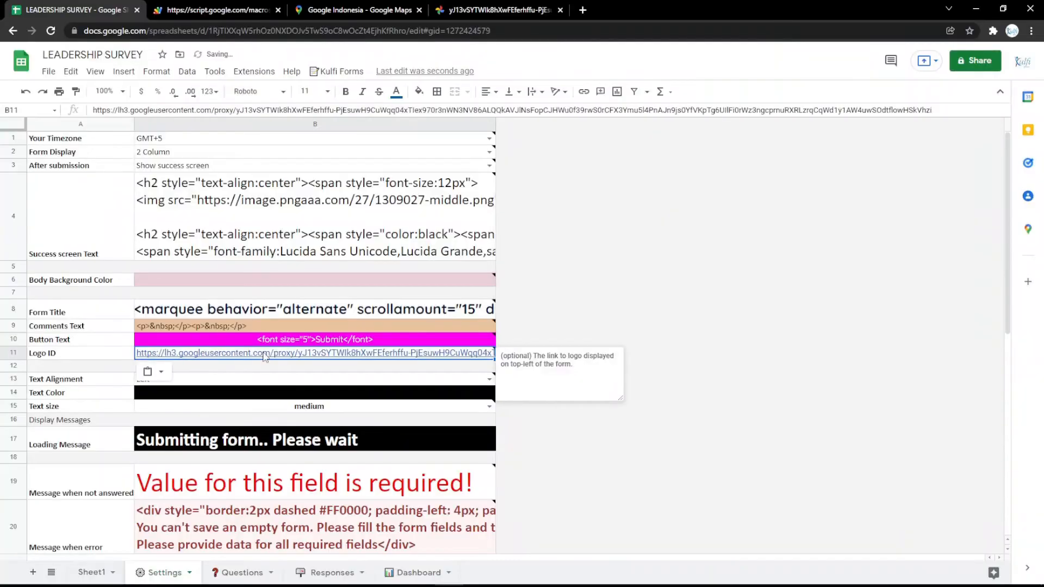
left_click(238, 6)
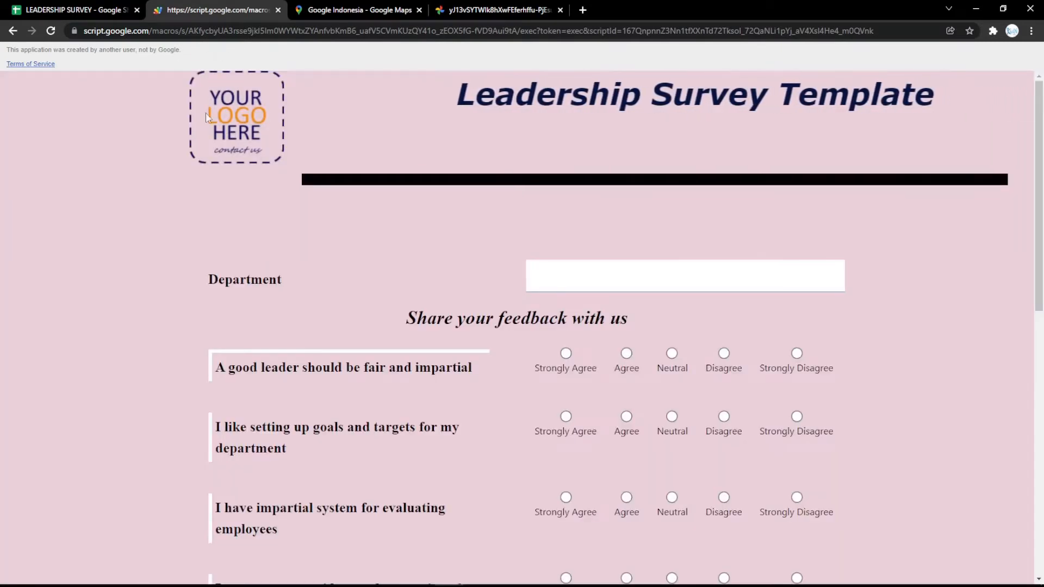
Step: Set the Text Color setting's fill to bright magenta and reload the live form to review the question text
left_click(22, 5)
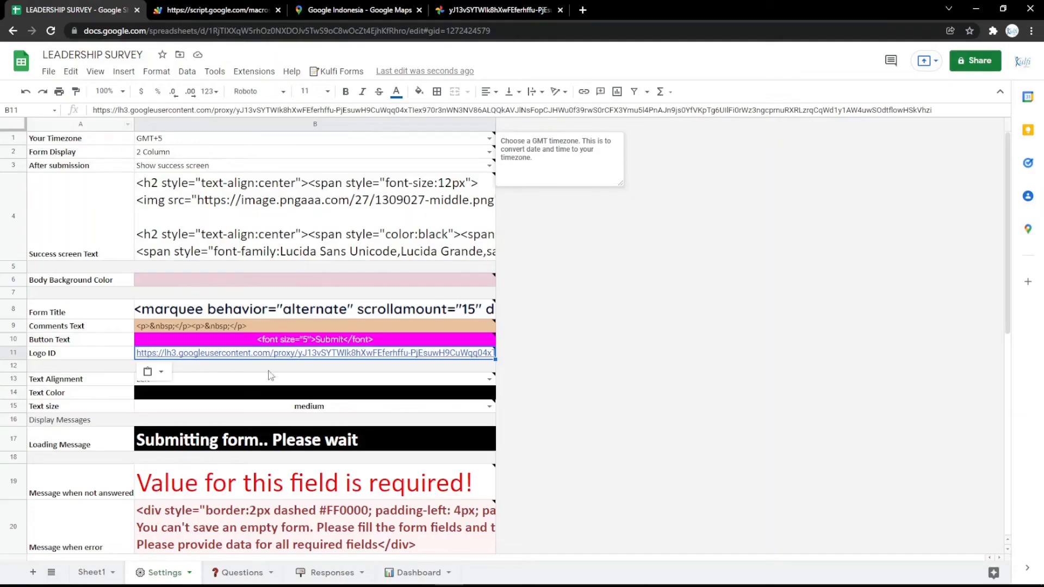
left_click(292, 394)
left_click(419, 91)
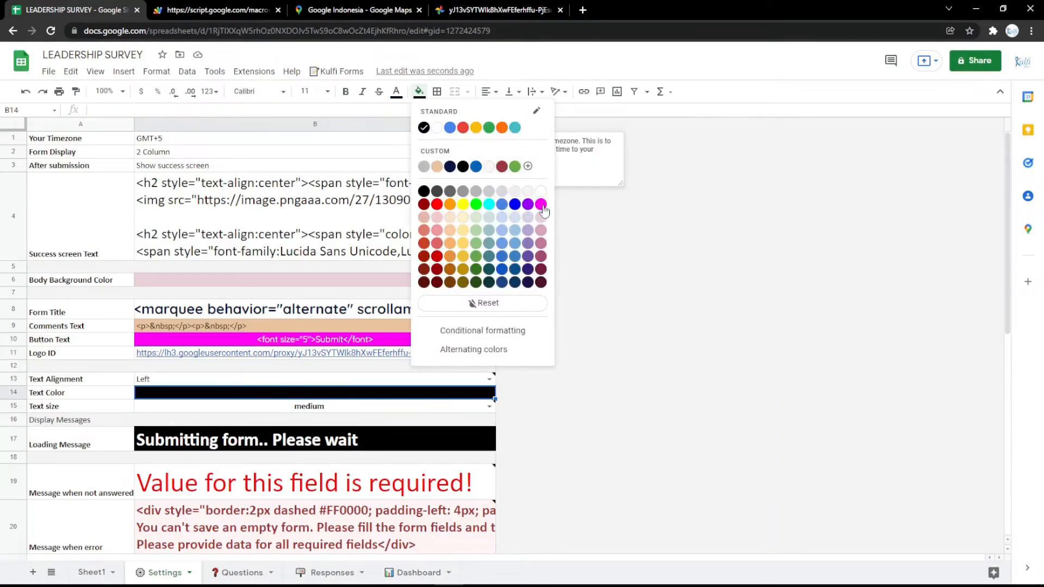
left_click(542, 204)
left_click(218, 10)
key("F5")
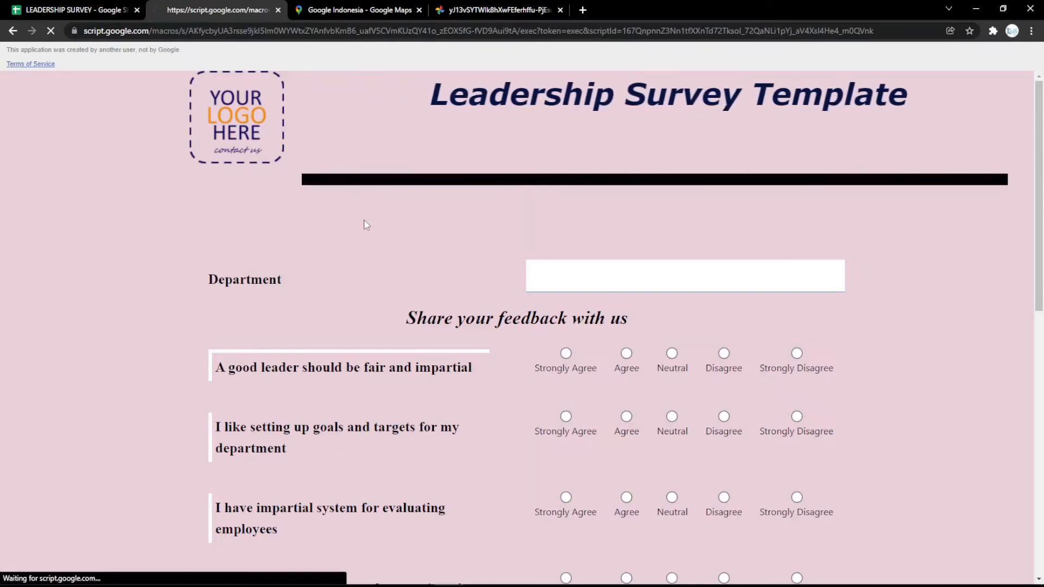
scroll(364, 228, "down", 10)
scroll(374, 257, "up", 11)
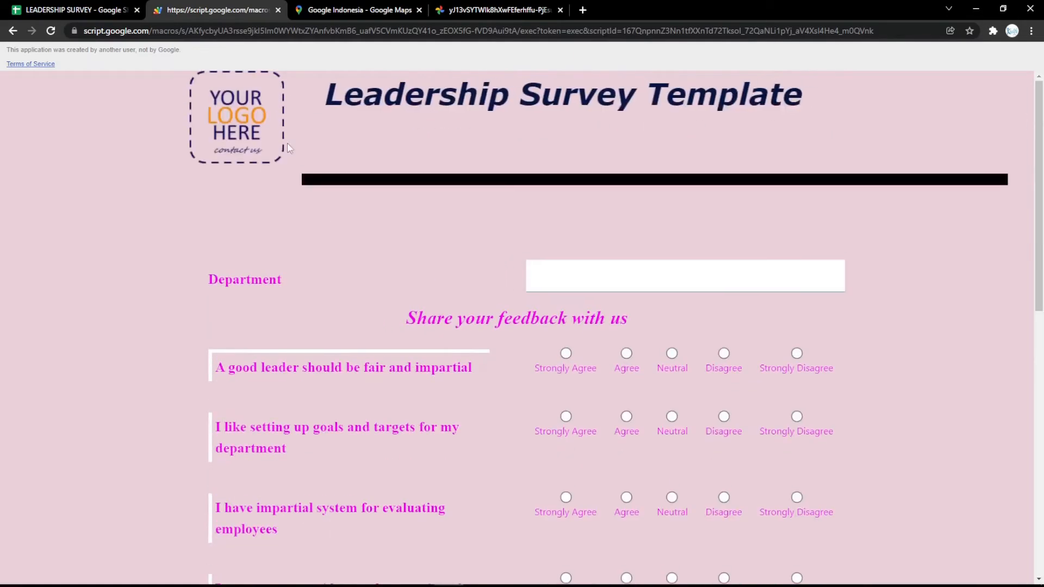
Step: Change the Loading Message to "Submitting form.. Please wait a minutes" and reload the live form
left_click(112, 7)
left_click(294, 432)
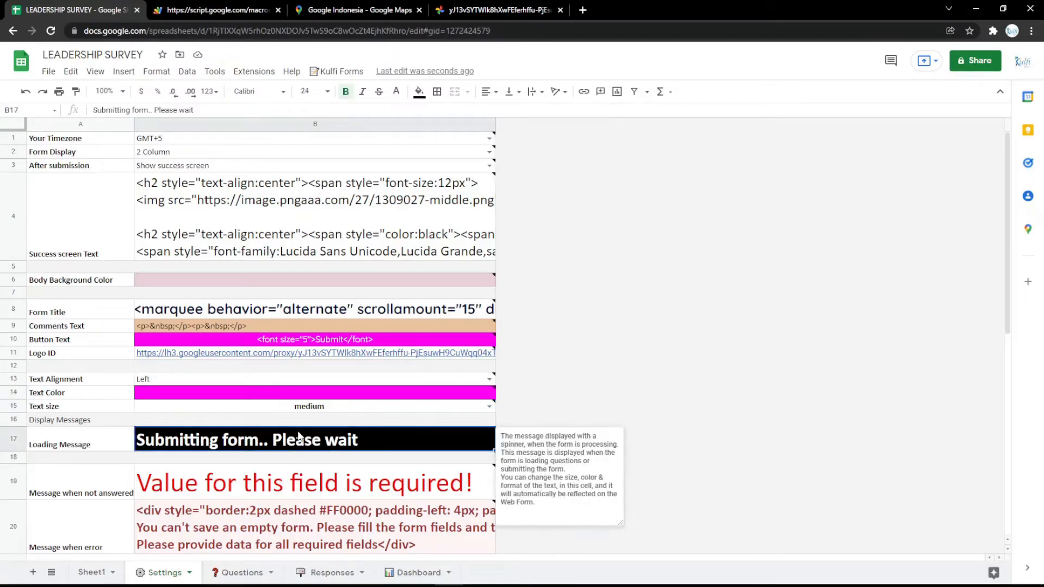
key("Return")
type("a mi")
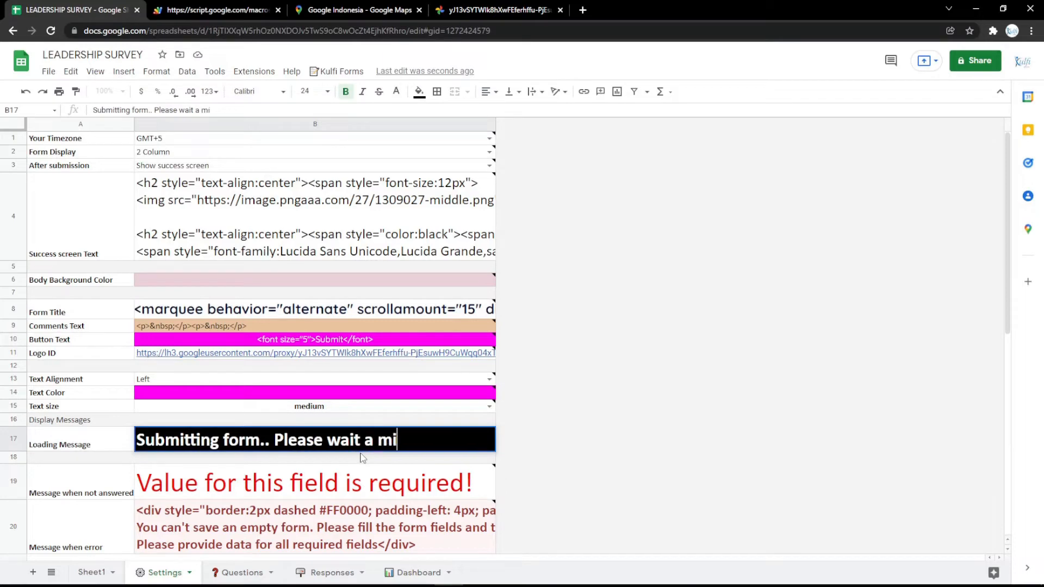
type("nutes")
key("Return")
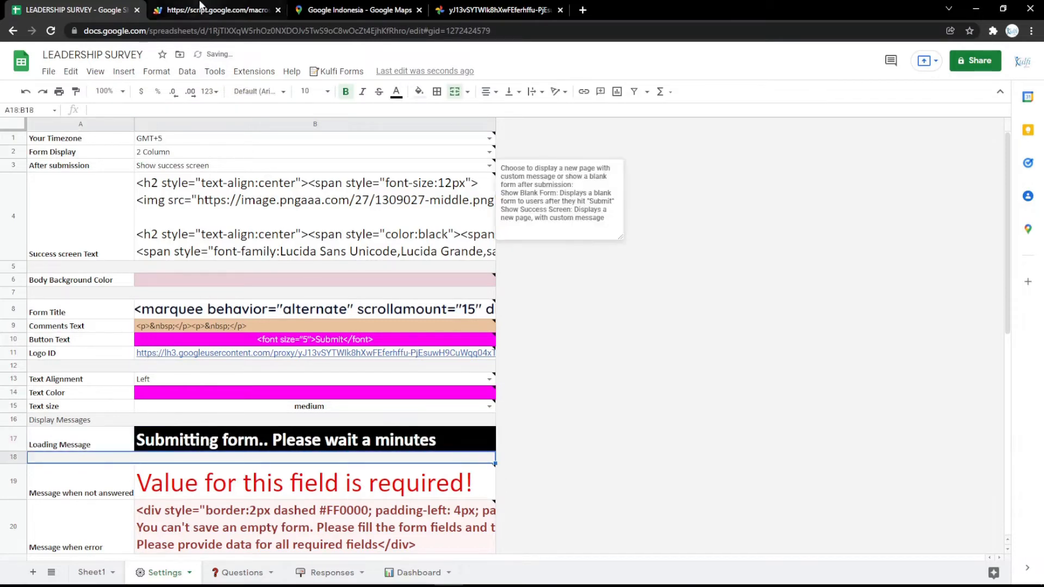
left_click(201, 7)
key("F5")
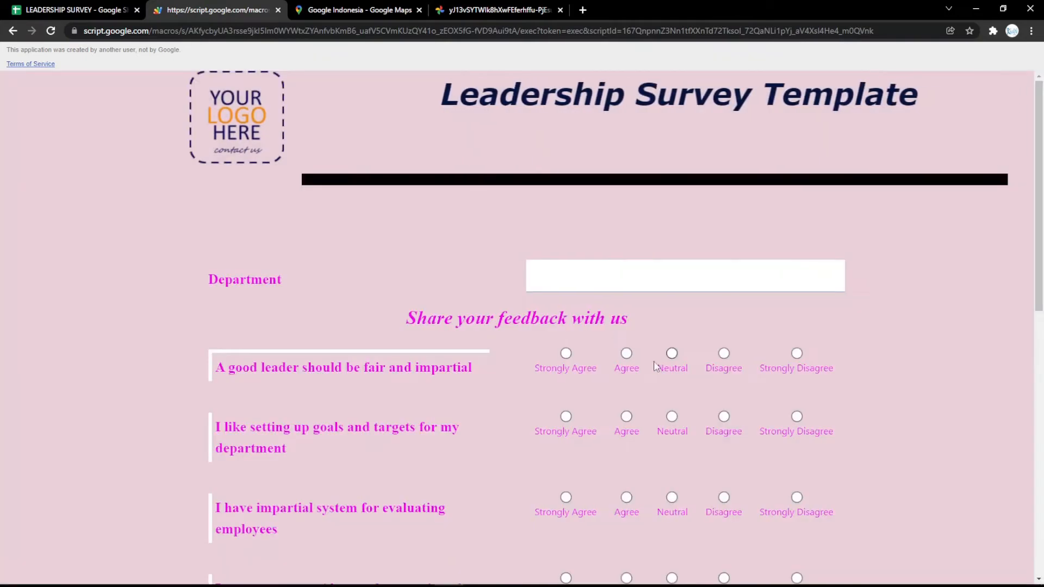
Step: Return to the Settings sheet, select the Text Alignment setting, and open the html-online.com HTML editor in a new browser tab
left_click(80, 9)
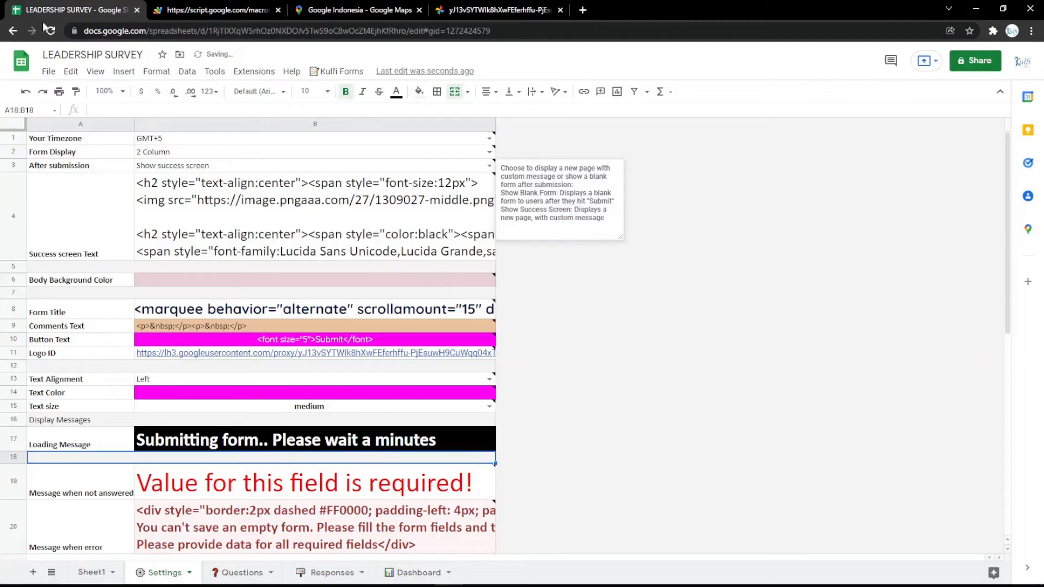
double_click(337, 309)
left_click(359, 379)
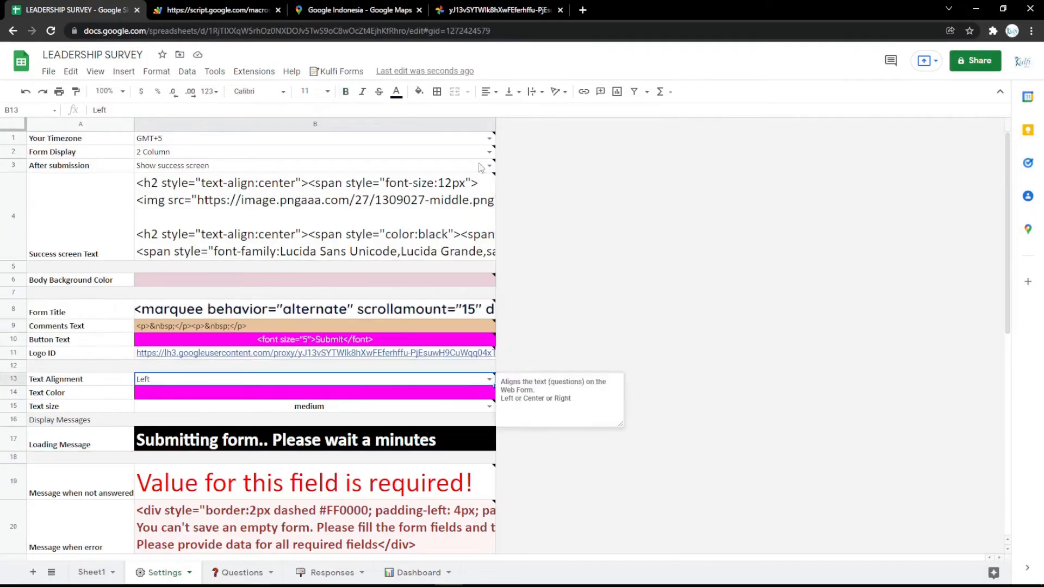
left_click(582, 10)
left_click(128, 49)
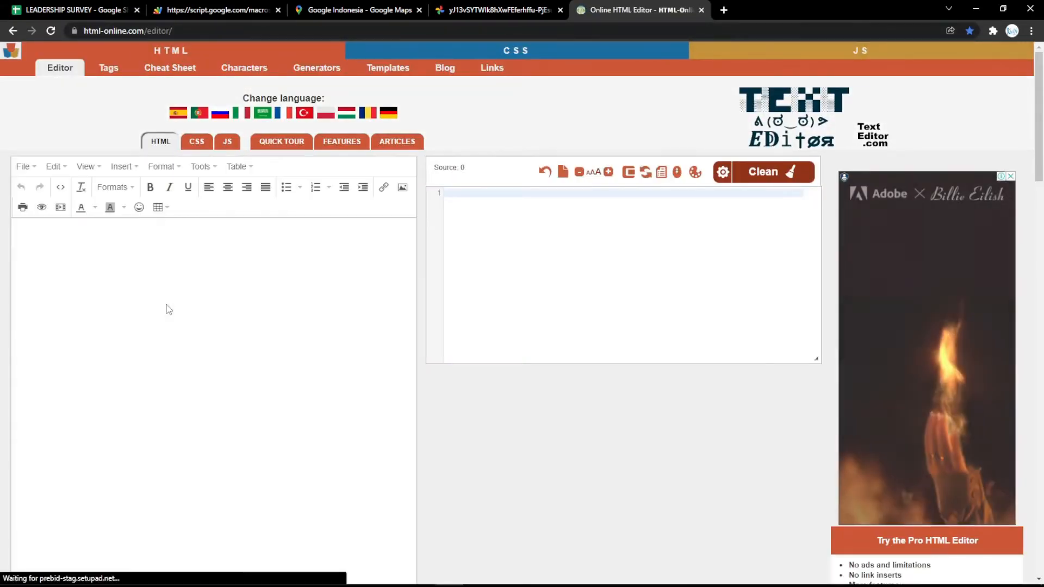
Step: Enter LEADERSHIP SURVEY in the HTML editor and make the text centred, bold, italic and underlined
left_click(165, 305)
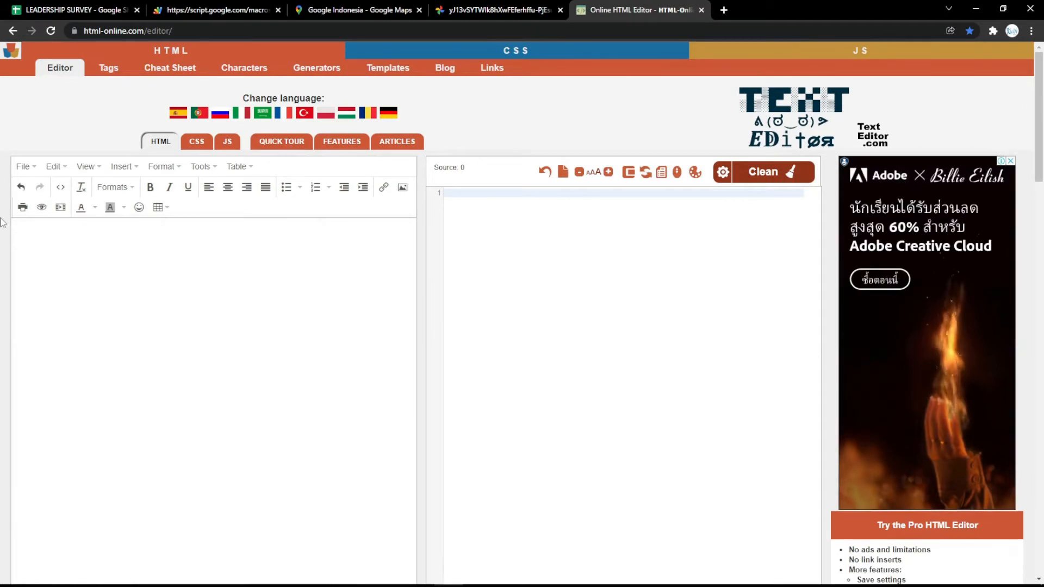
type("LEADERSHI")
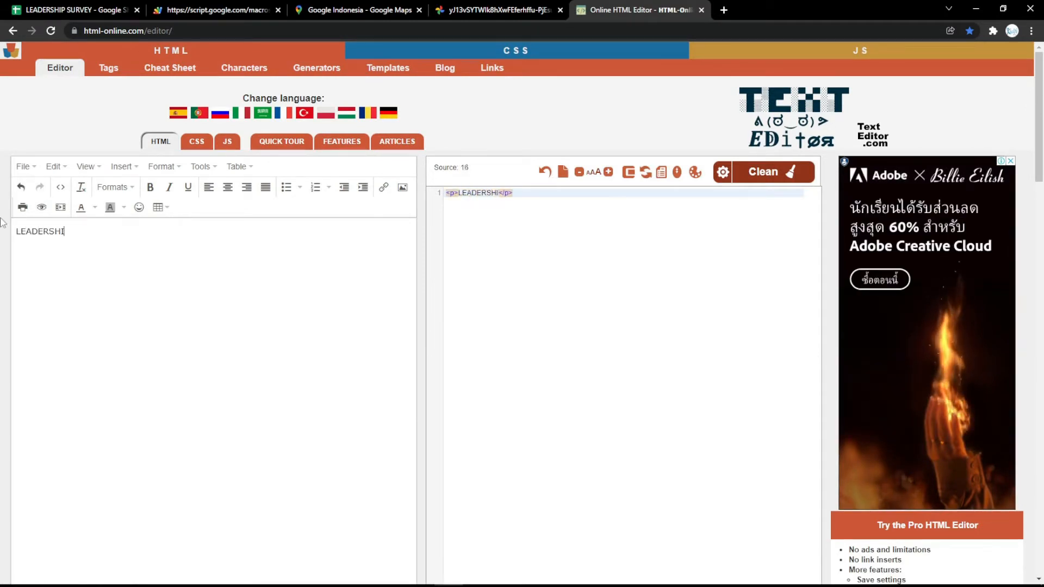
type("P SURVEY")
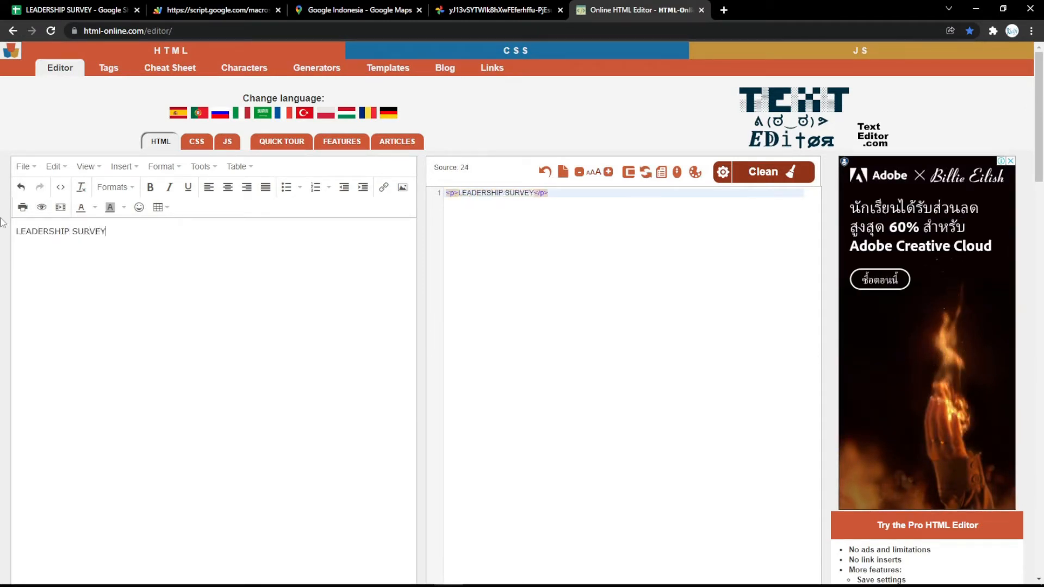
key("ctrl+a")
left_click(228, 187)
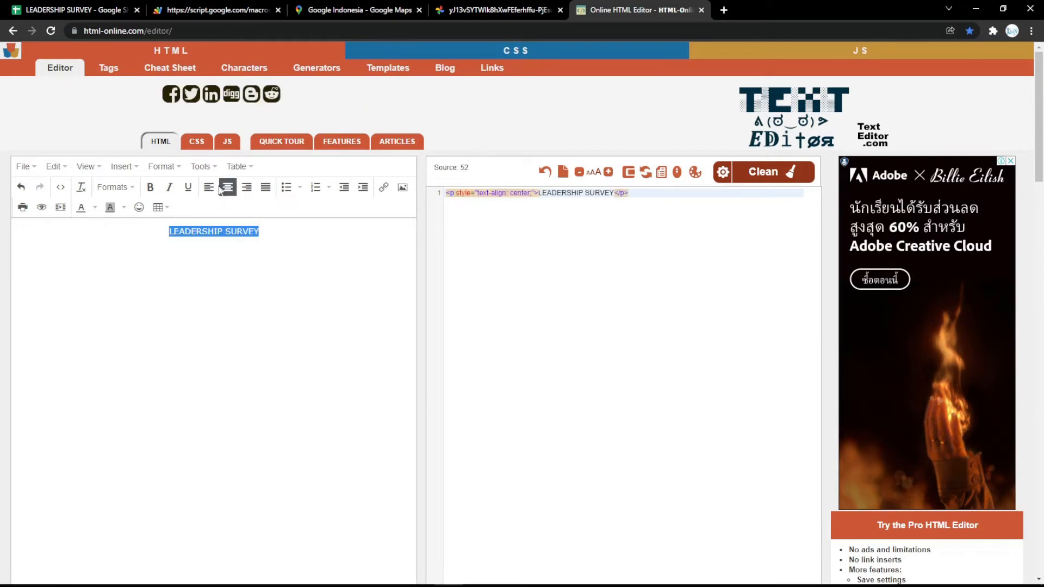
left_click(150, 187)
left_click(170, 187)
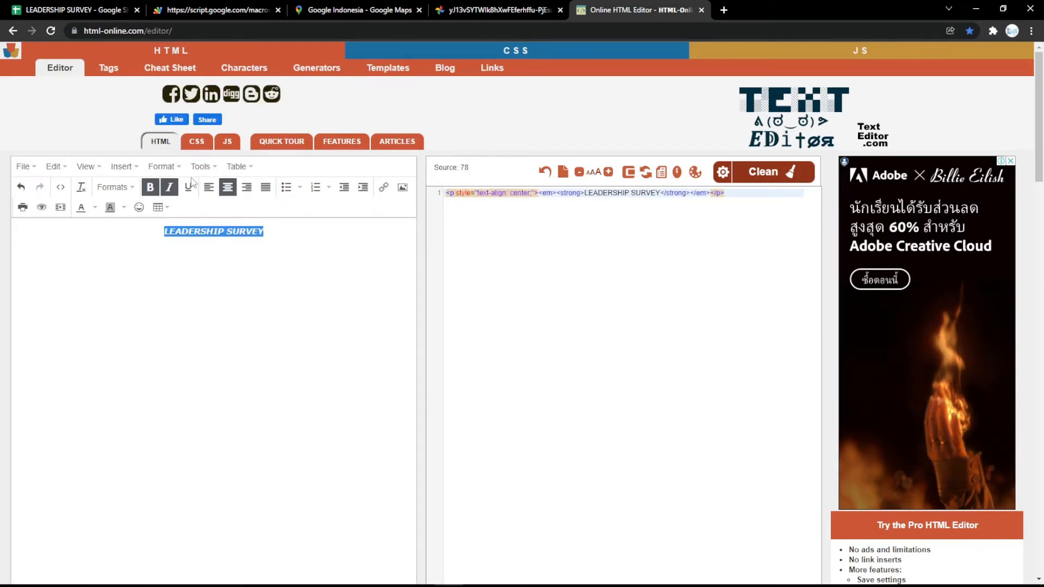
left_click(188, 188)
Step: Format the LEADERSHIP SURVEY text as Heading 1 and colour it magenta (#ff00ff)
left_click(115, 187)
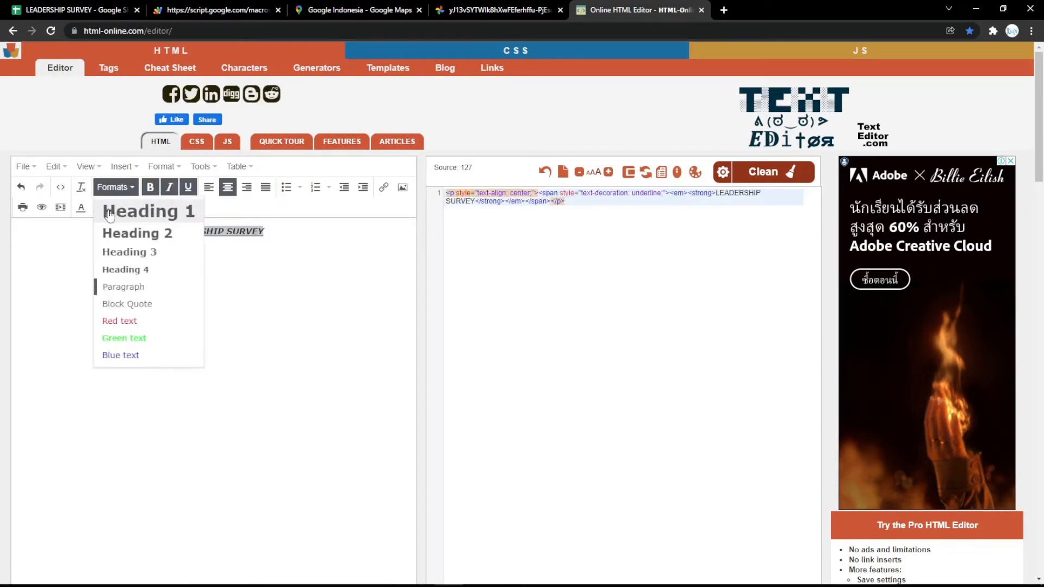
left_click(111, 210)
left_click(81, 207)
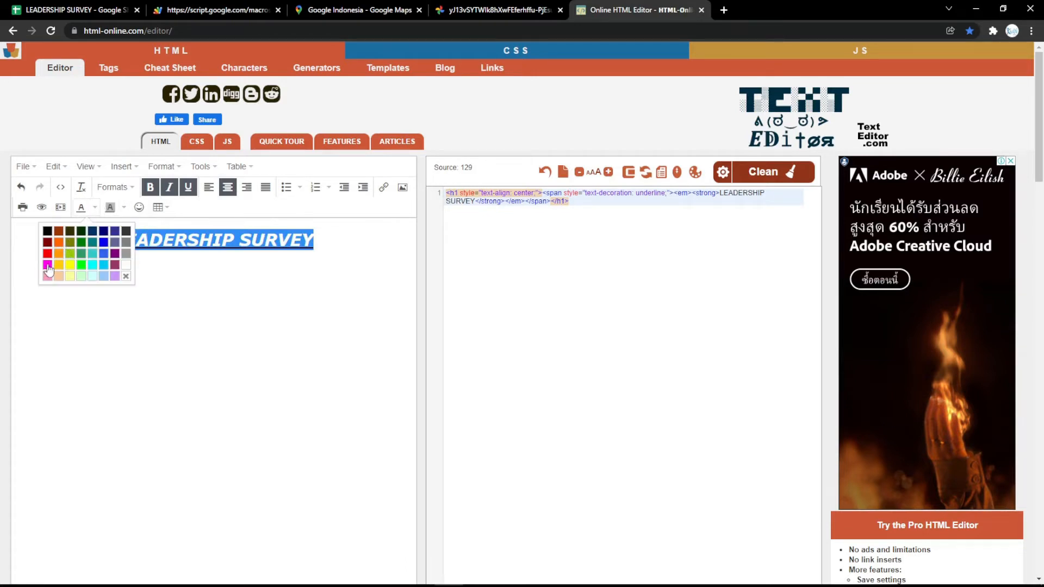
left_click(47, 266)
left_click(276, 258)
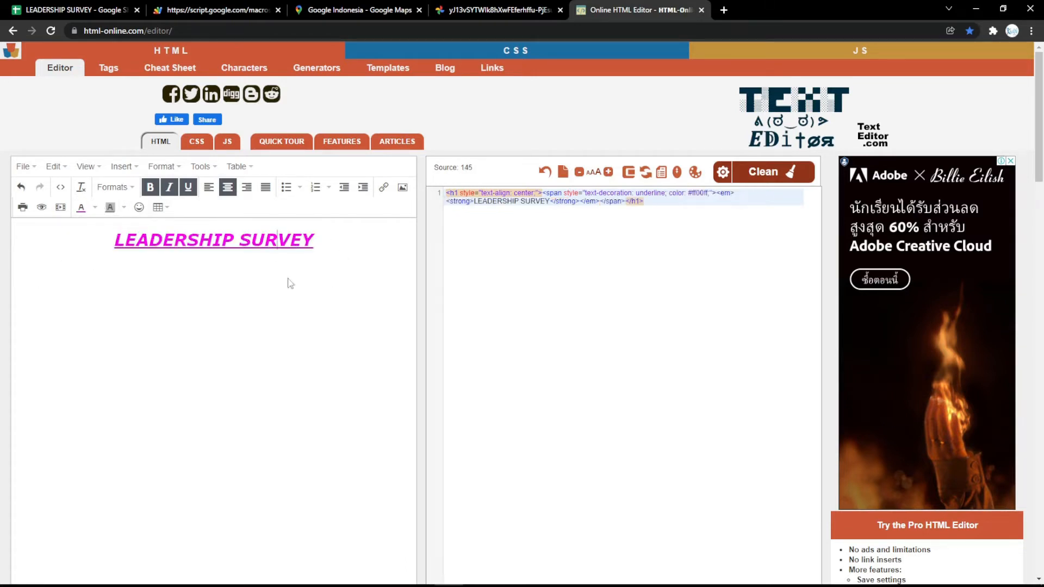
Step: Replace the Form Title setting with the HTML source generated for LEADERSHIP SURVEY, and reload the live form
left_click_drag(618, 222, 449, 157)
key("ctrl+c")
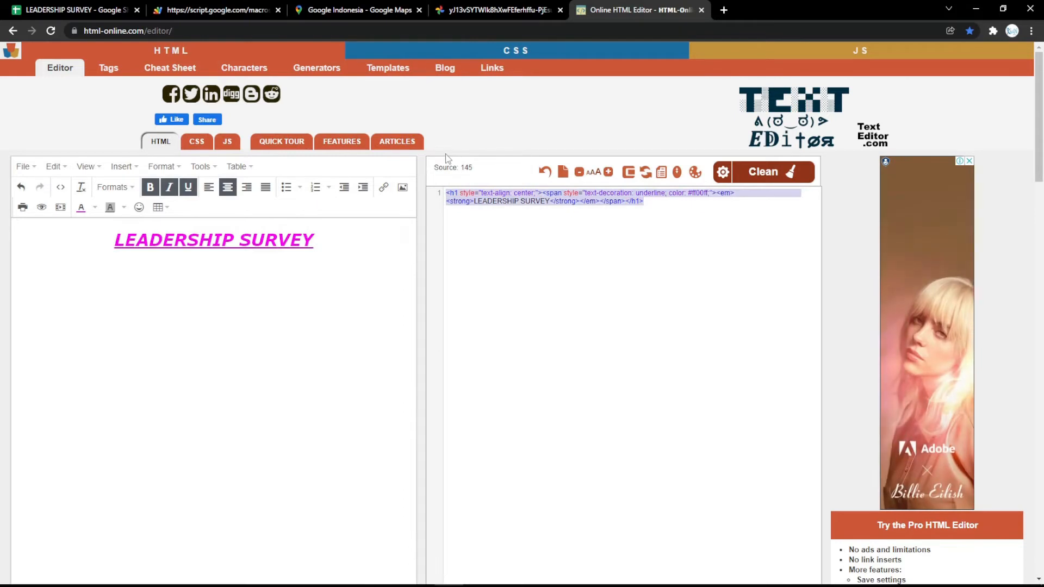
left_click(73, 10)
double_click(256, 314)
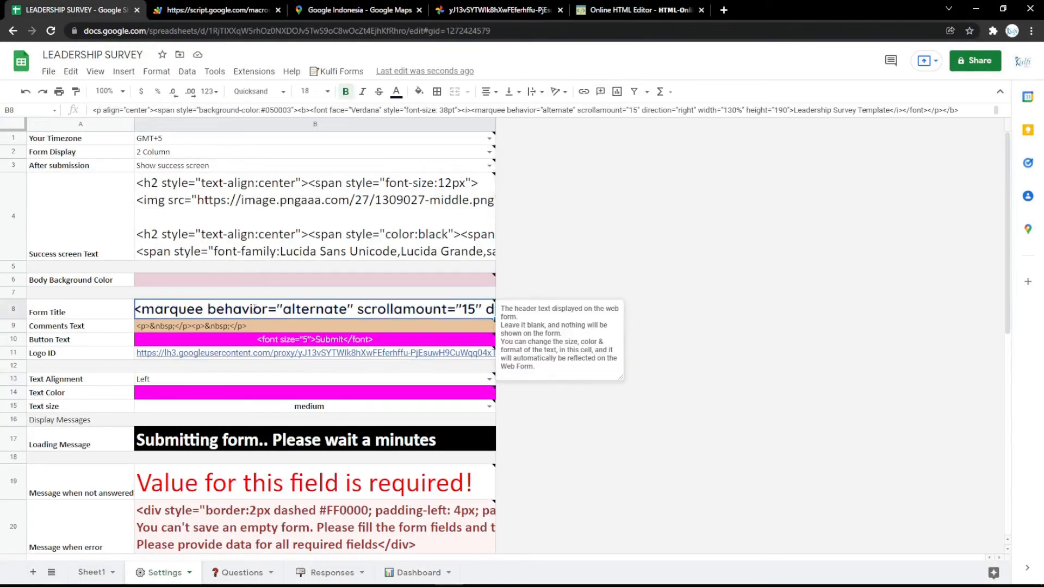
key("ctrl+a")
key("ctrl+v")
left_click(309, 278)
left_click(219, 10)
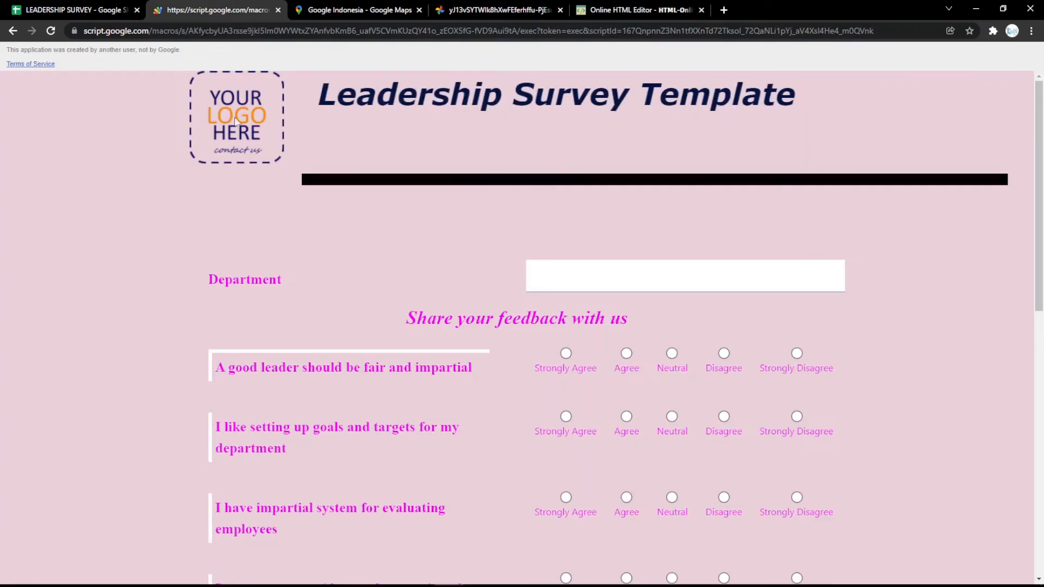
key("F5")
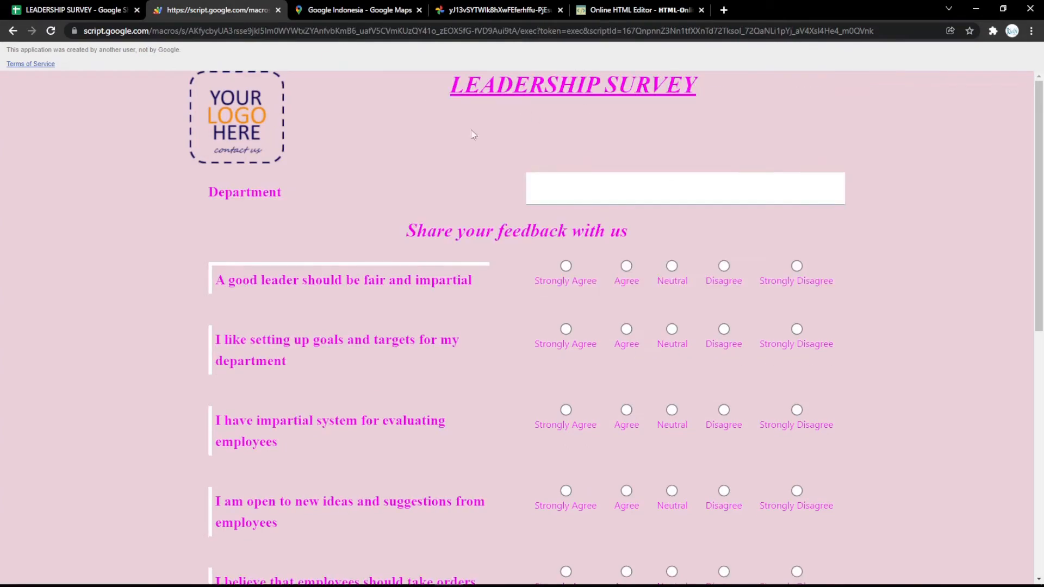
Step: View the header cell of the Responses sheet, and copy the TRANSPOSE formula from the RESPONSES note in Google Keep
left_click(73, 10)
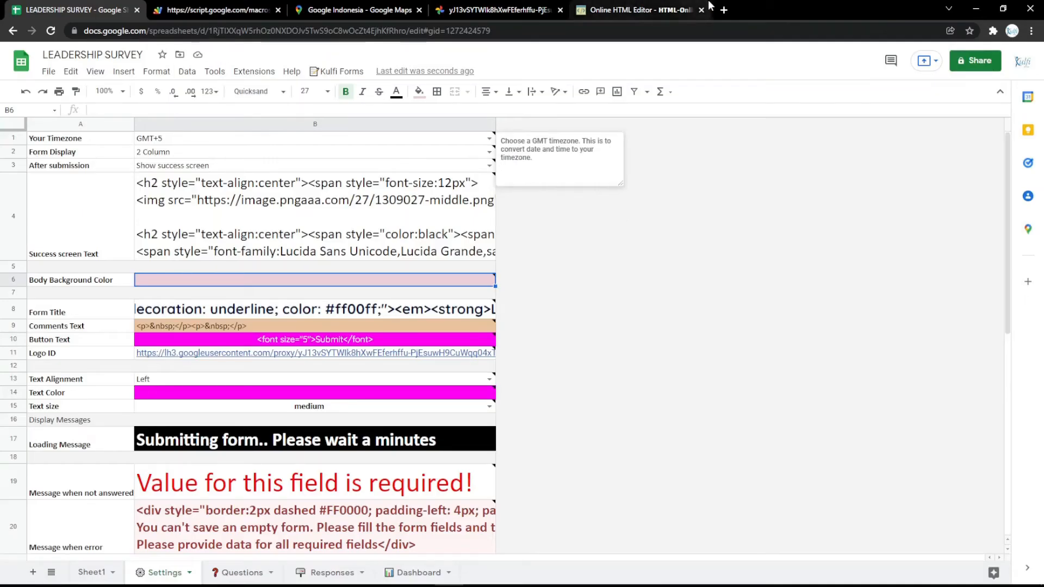
left_click(331, 571)
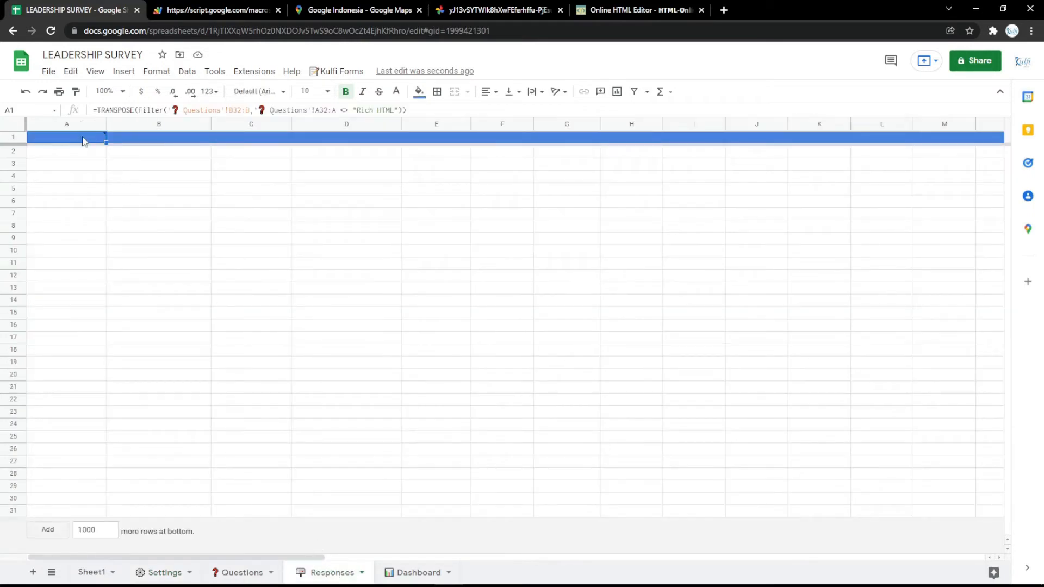
mouse_move(82, 138)
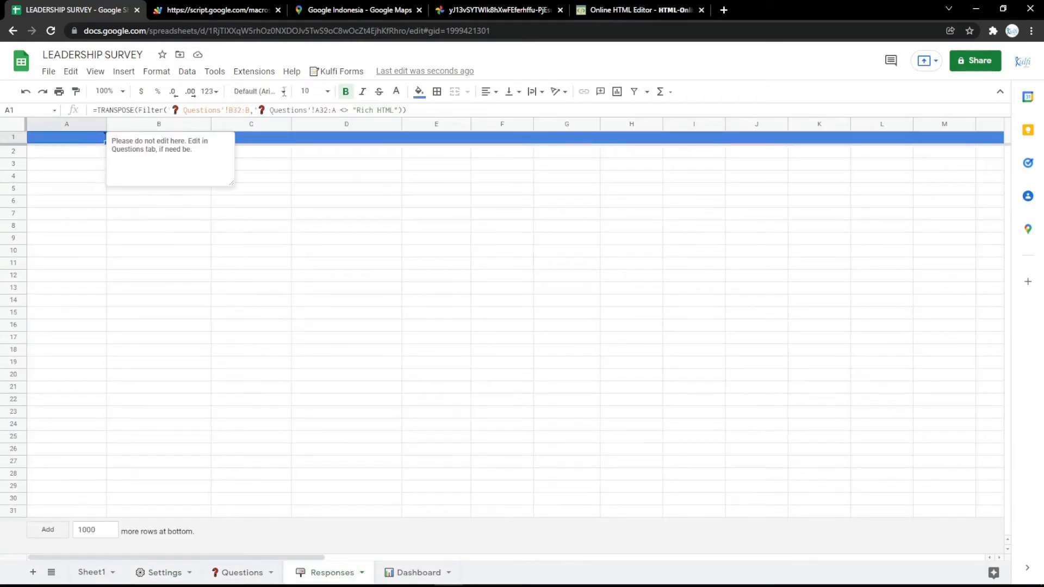
left_click(724, 10)
left_click(147, 50)
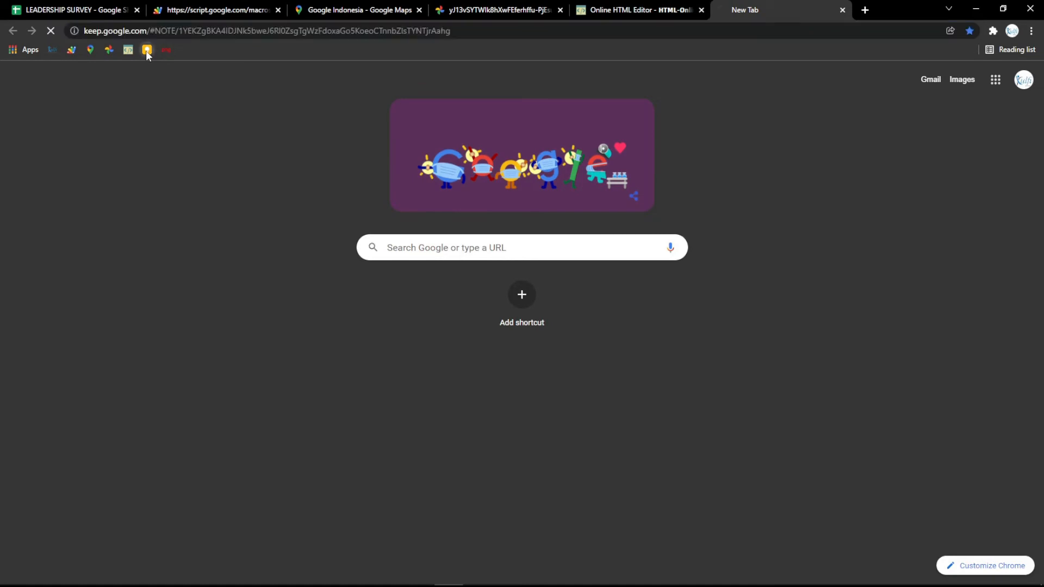
key("ctrl+a")
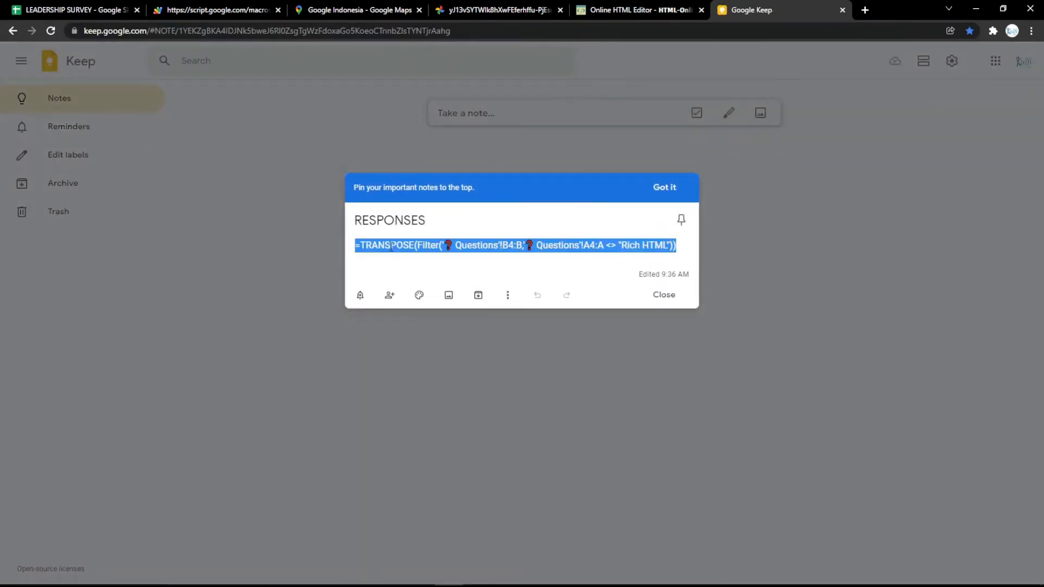
key("ctrl+v")
key("ctrl+z")
Step: Replace Responses cell A1's formula with =TRANSPOSE(Filter('❓ Questions'!B4:B,'❓ Questions'!A4:A <> "Rich HTML"))
left_click(82, 10)
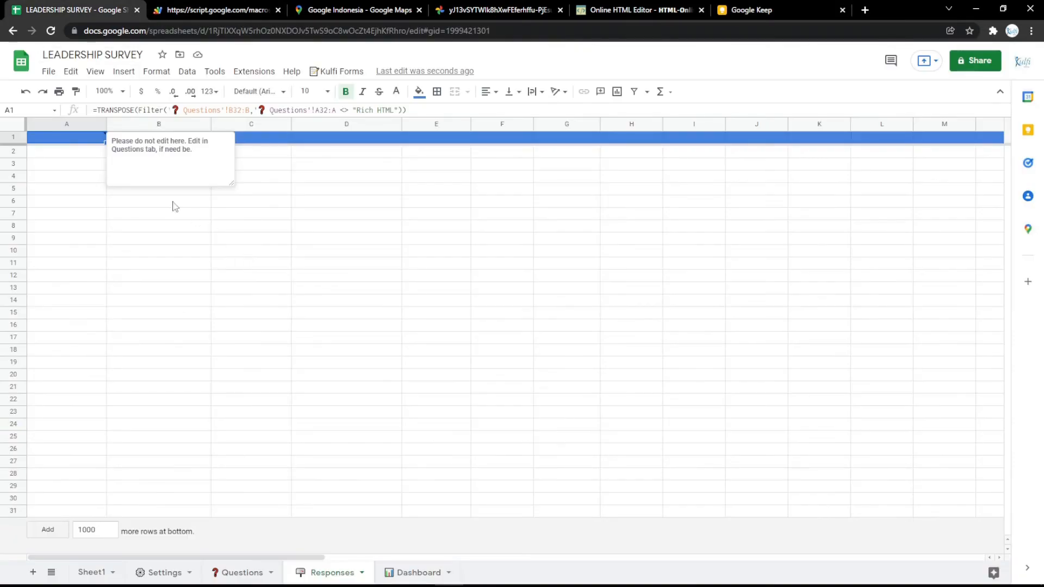
double_click(80, 142)
key("ctrl+a")
type("=TRANSPOSE(Filter('❓ Questions'!B4:B,'❓ Questions'!A4:A <> \"Rich HTML\"))")
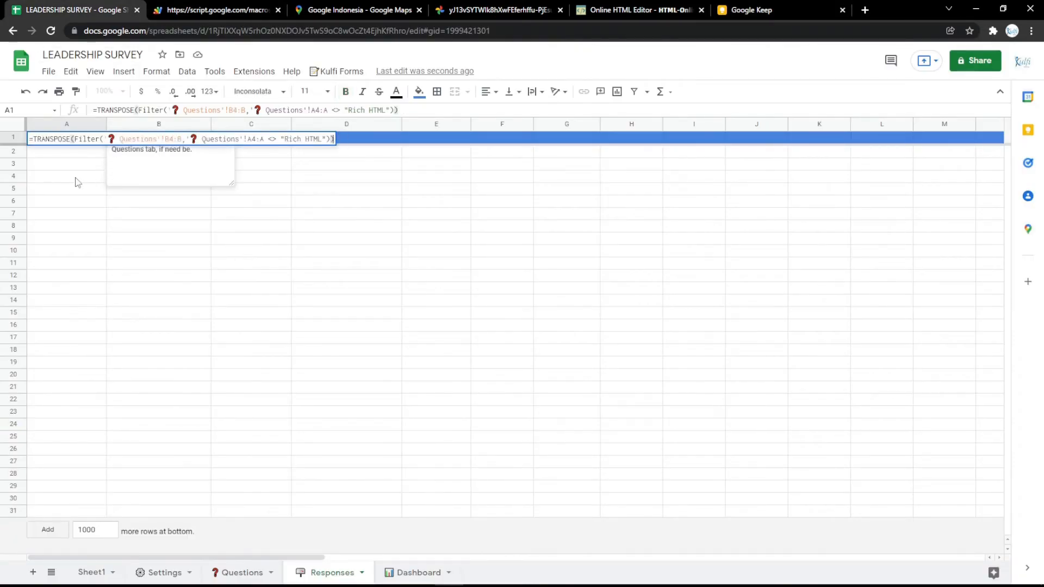
left_click(76, 179)
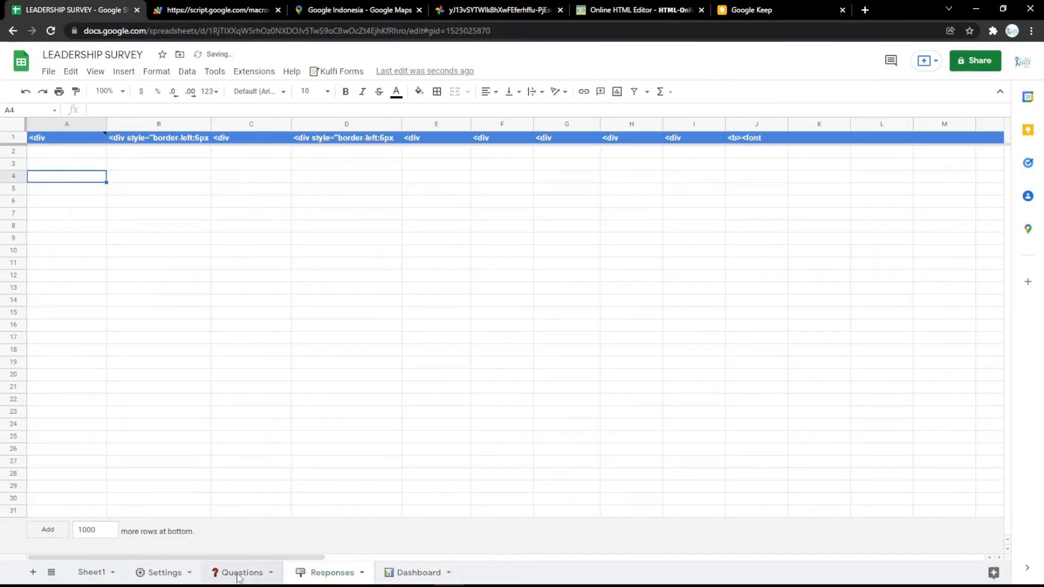
Step: Check the Department question's row in the Questions sheet, and change the Responses A1 formula ranges to B3:B and A3:A
left_click(237, 572)
left_click(187, 195)
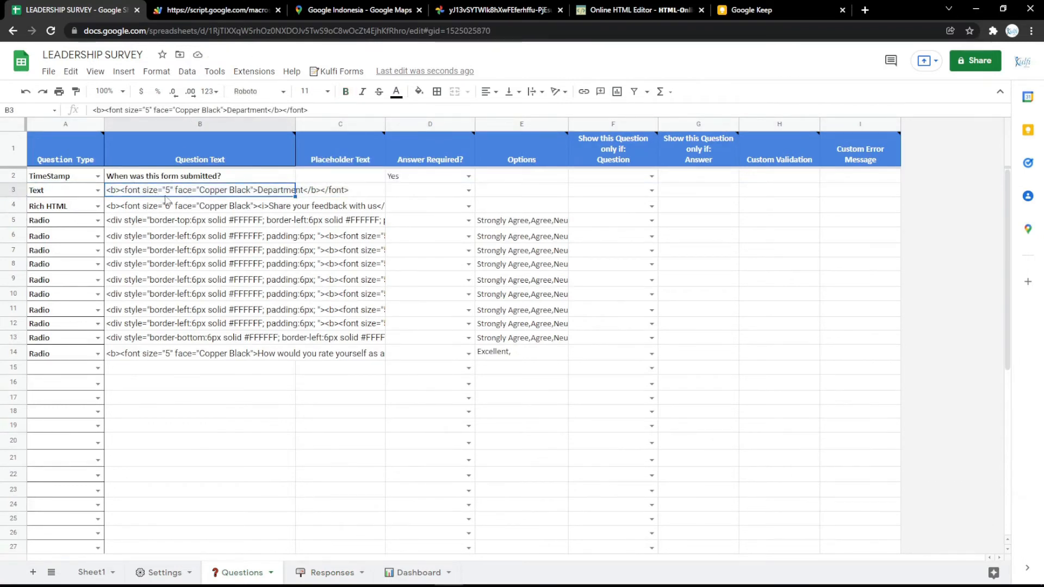
left_click(320, 572)
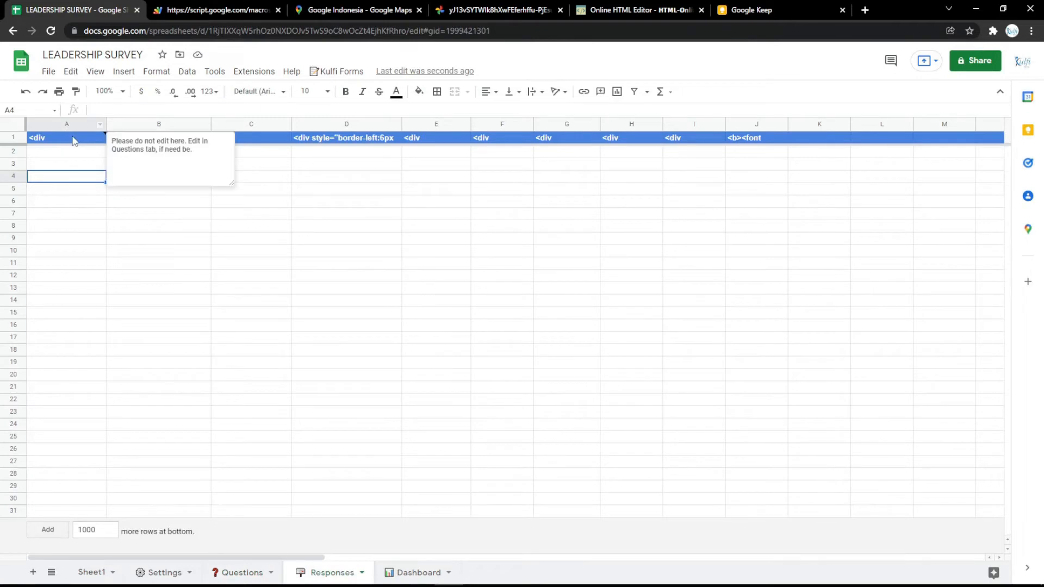
double_click(75, 141)
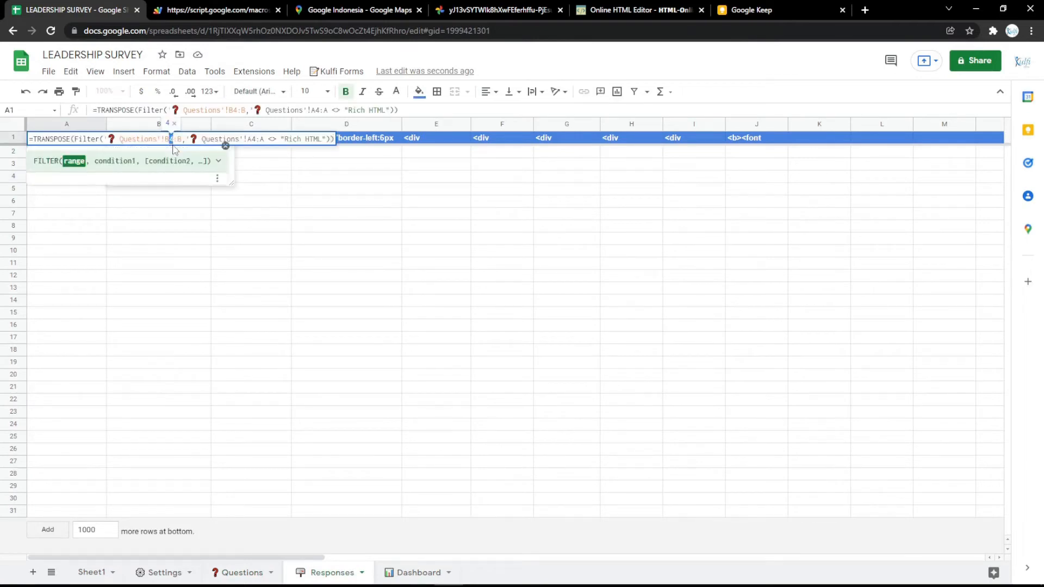
type("3")
left_click_drag(252, 139, 256, 139)
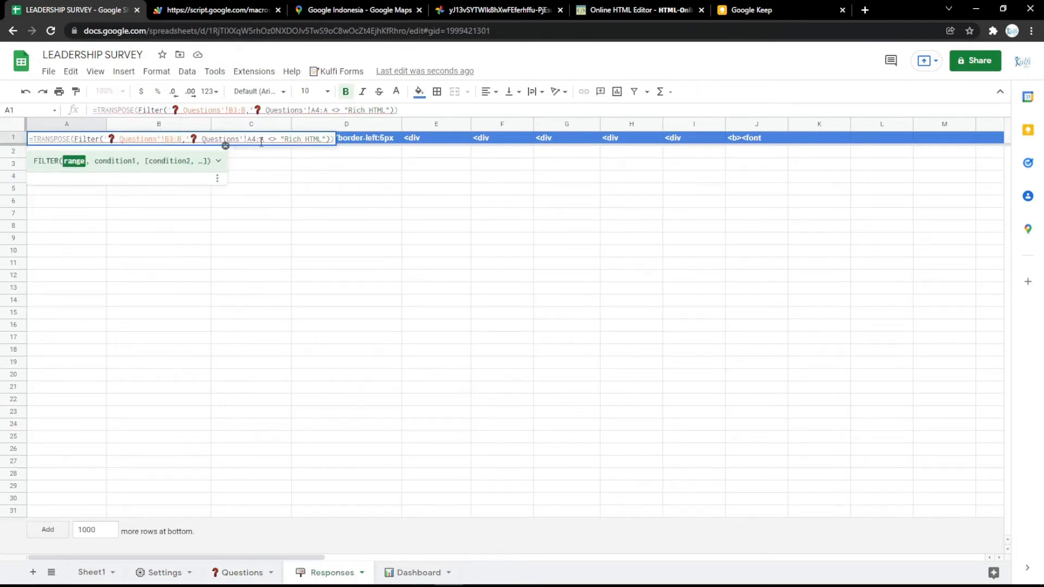
type("3")
left_click(254, 177)
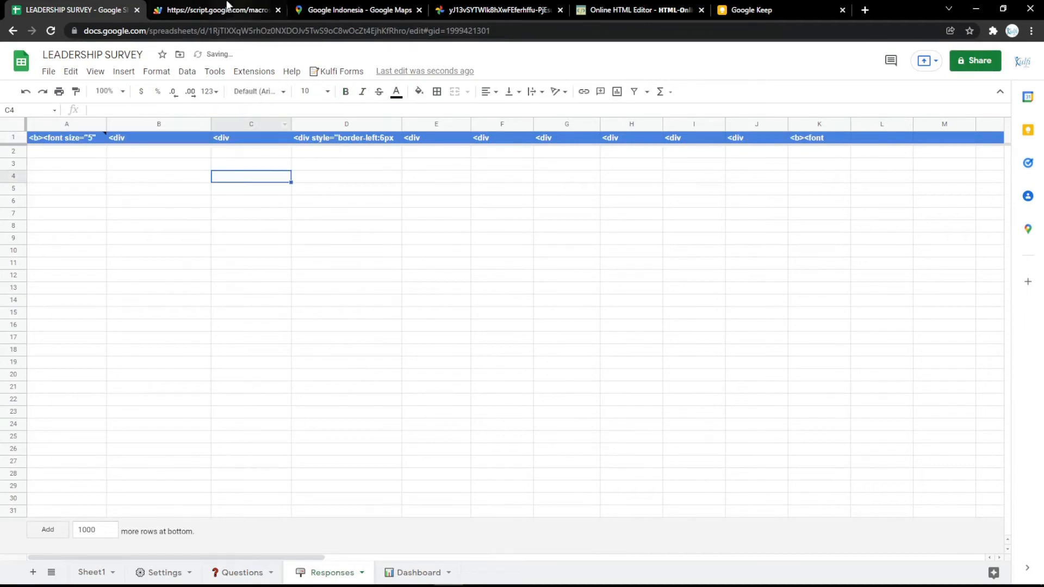
Step: Reload the live form and submit a response with department Office, Strongly Agree for statement three, Neutral for five, Agree for the others, and Excellent
left_click(215, 5)
key("F5")
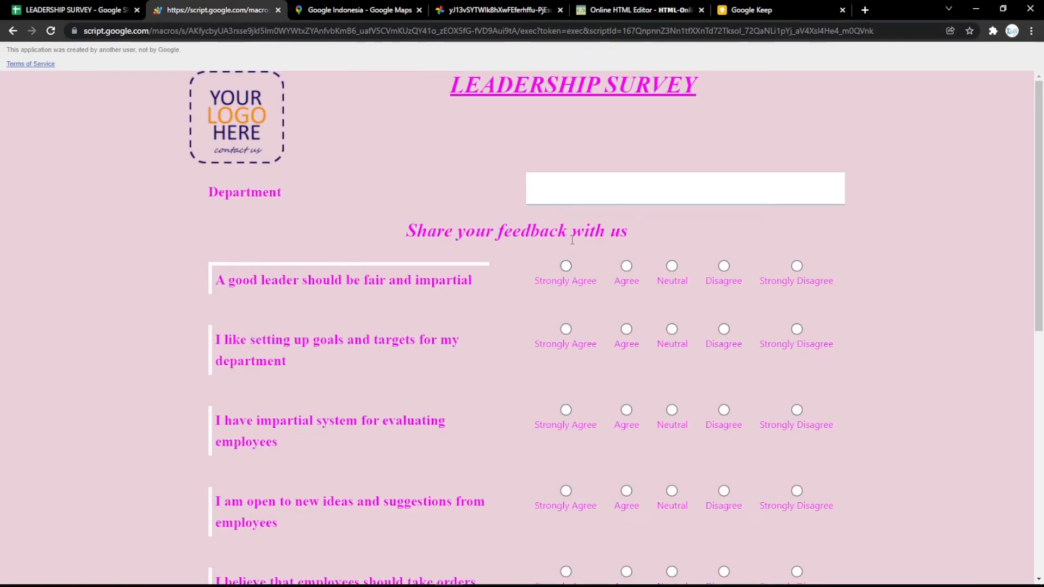
type("Office")
left_click(627, 329)
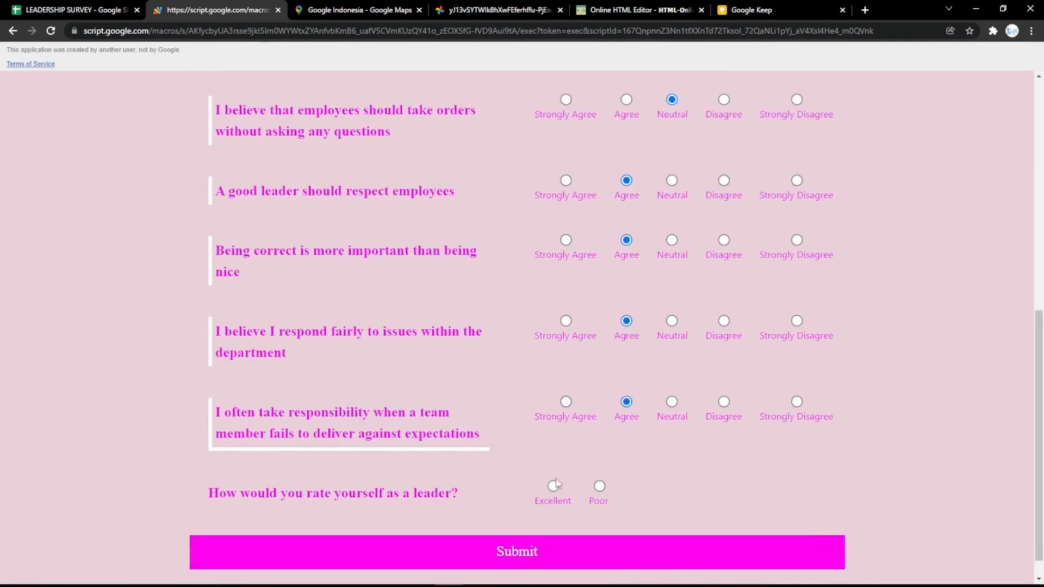
left_click(553, 485)
scroll(556, 486, "down", 1)
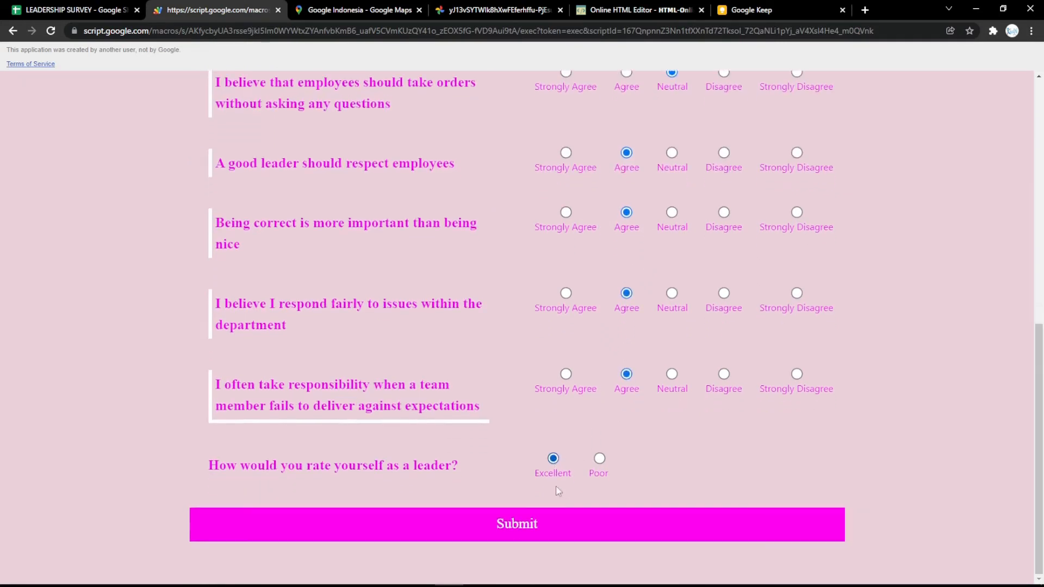
left_click(559, 513)
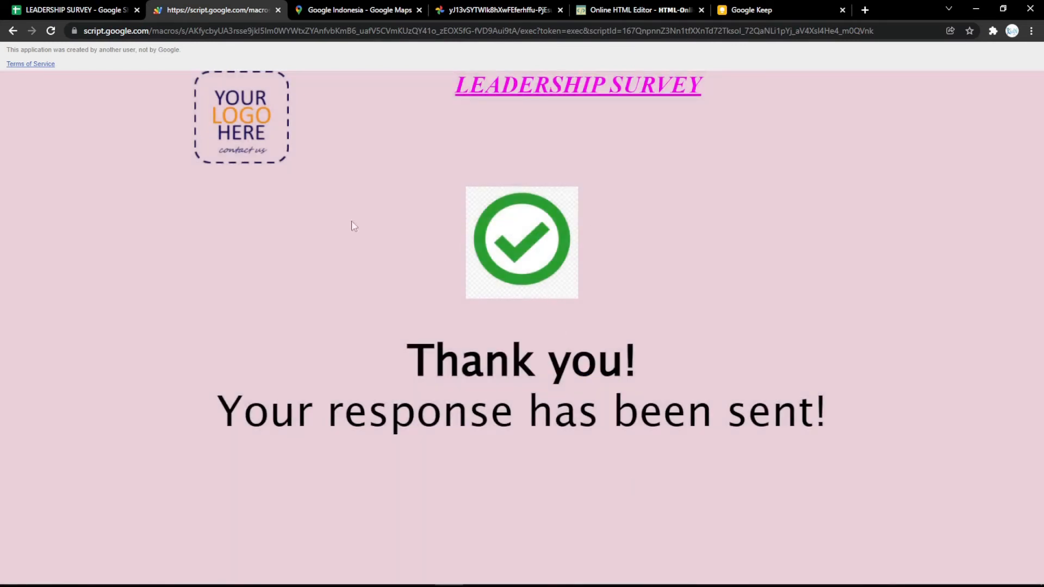
Step: Check the submitted answers in the Responses sheet and review the form's success screen
left_click(86, 9)
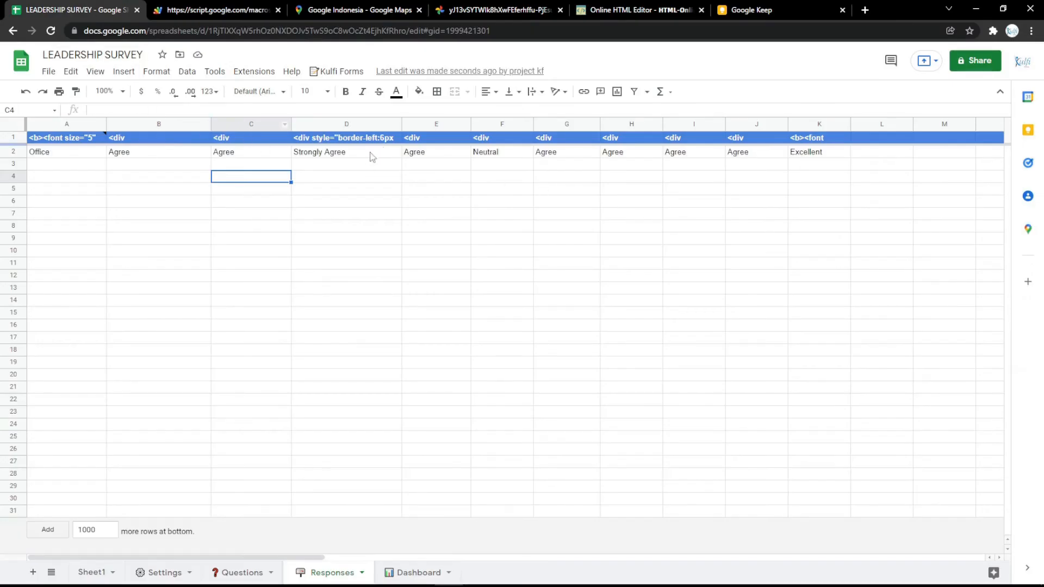
left_click(213, 8)
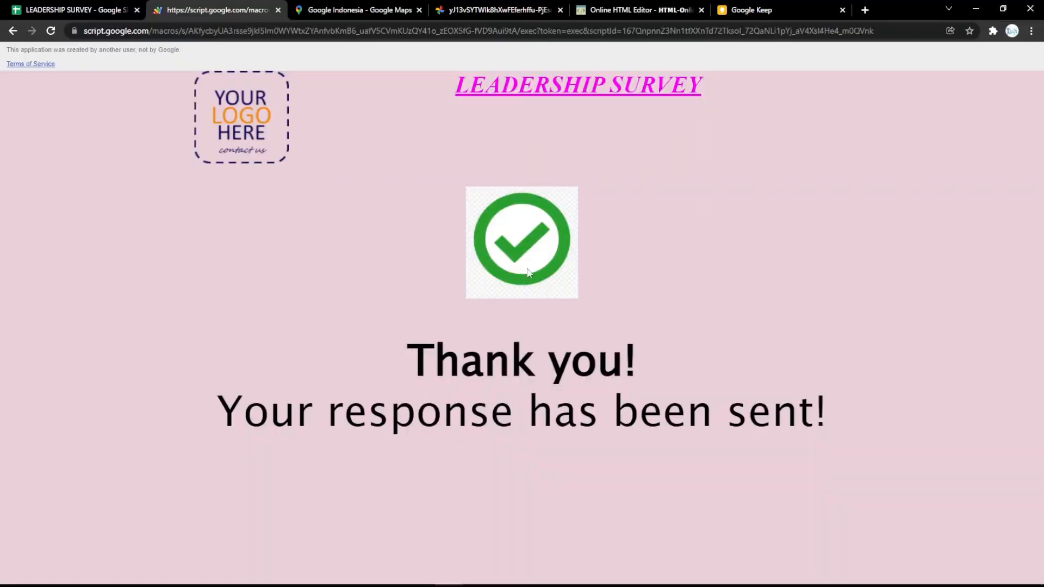
left_click(76, 10)
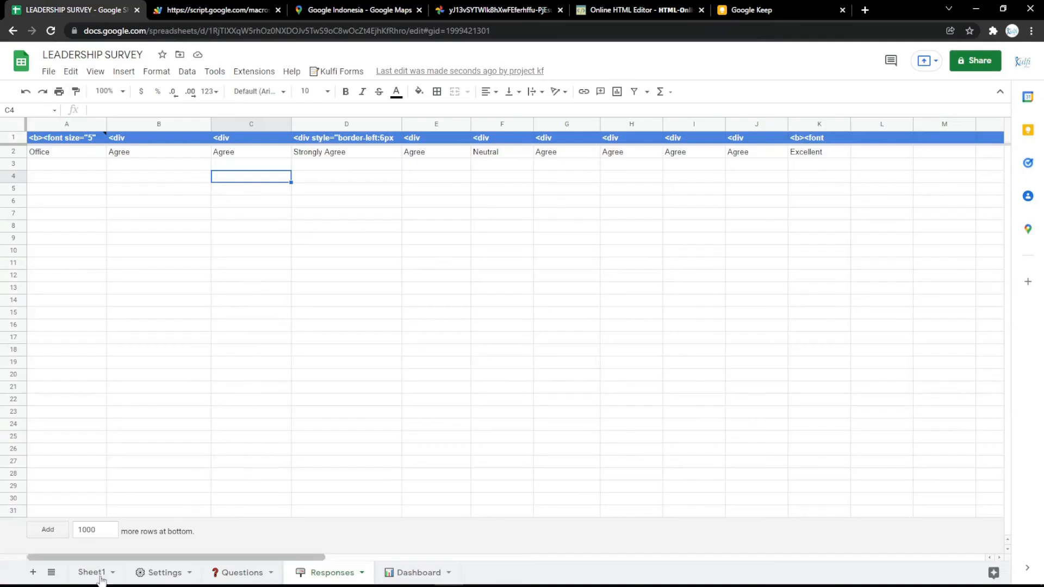
Step: Select the Success screen Text setting, and open the pngimg.com Thank You! image in a new browser tab
left_click(187, 577)
left_click(289, 225)
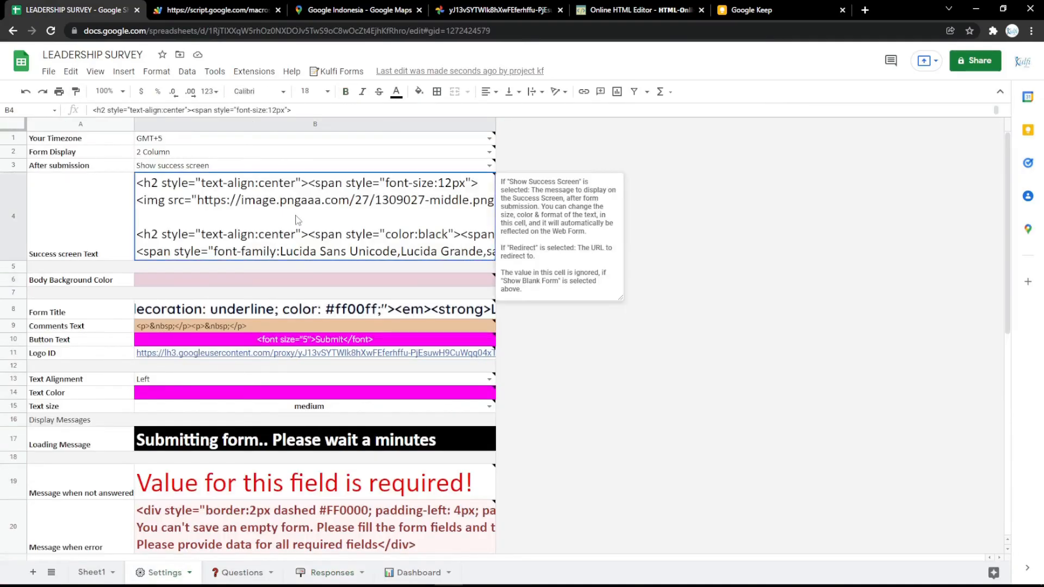
key("ctrl+t")
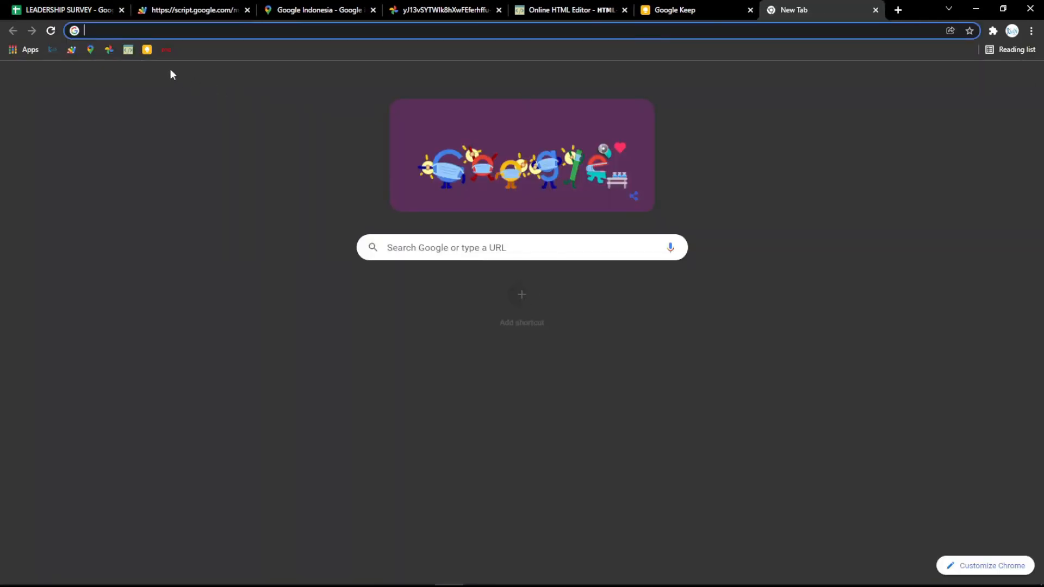
left_click(166, 50)
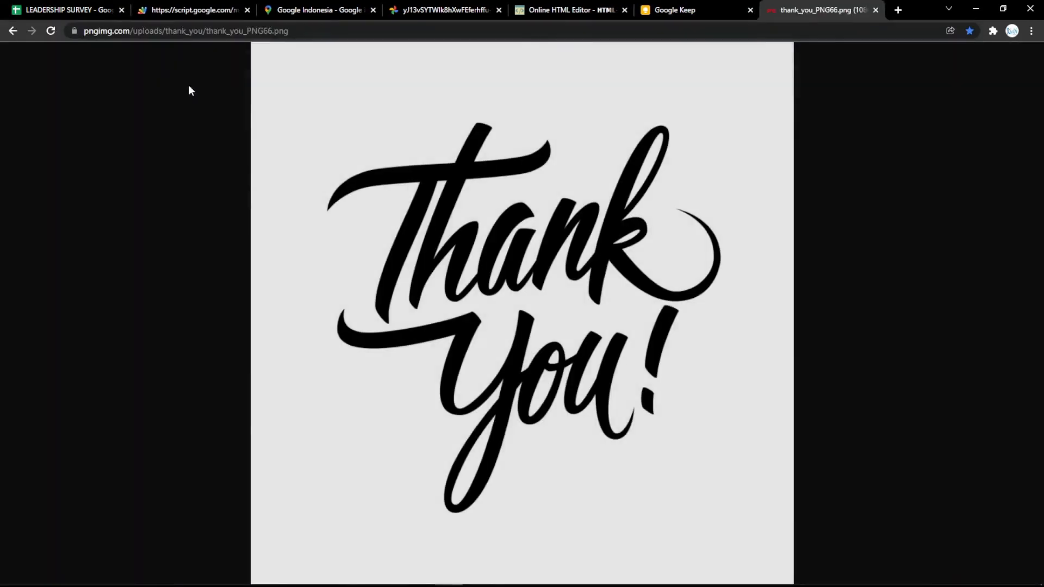
Step: Copy the web address of the Thank You! image on pngimg.com
left_click(336, 46)
left_click(334, 31)
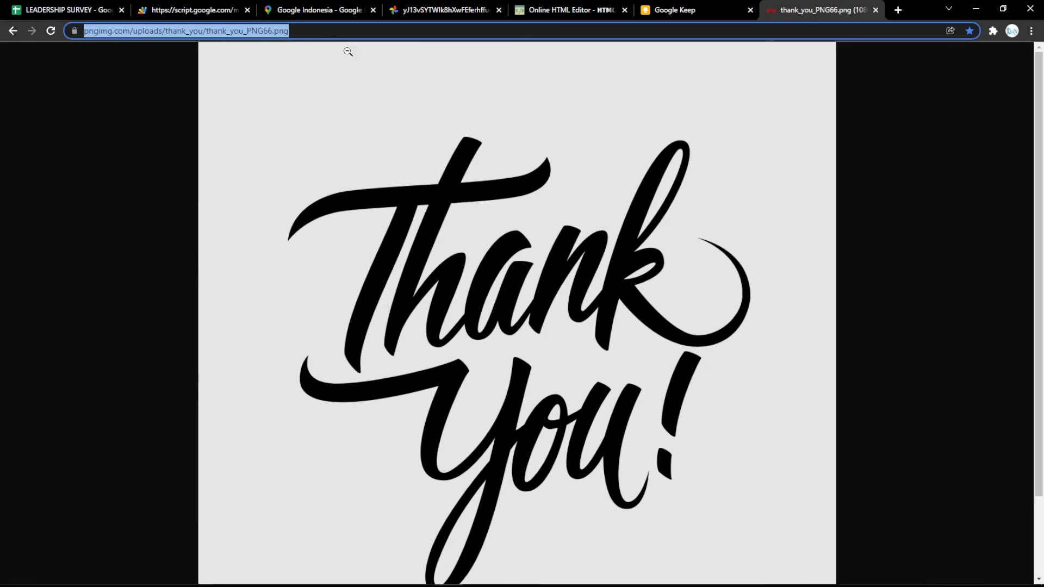
left_click(412, 148)
left_click(375, 30)
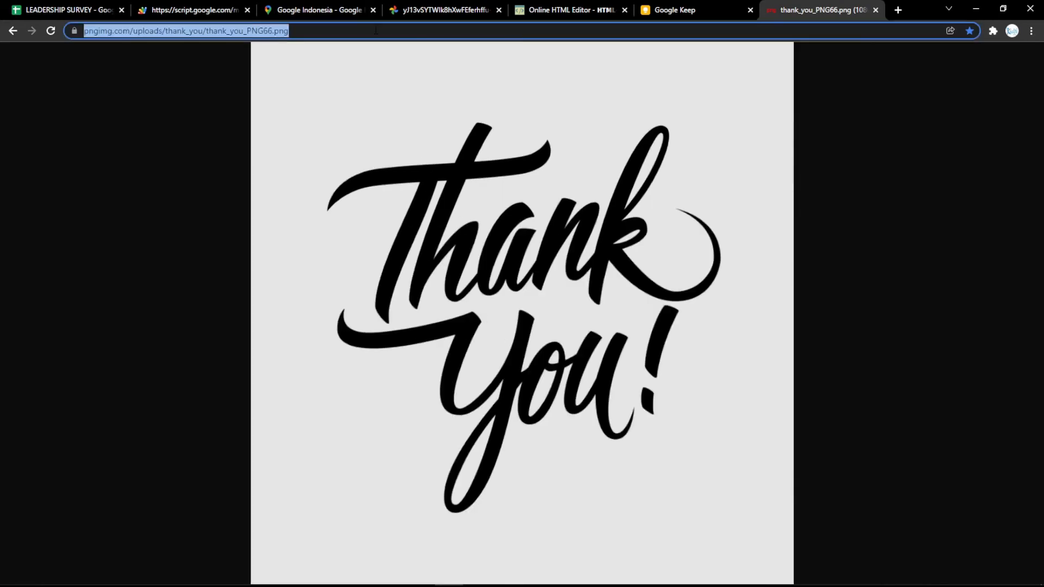
Step: In the Online HTML Editor, replace the LEADERSHIP SURVEY heading with the Thank You! image from the copied address
left_click(601, 9)
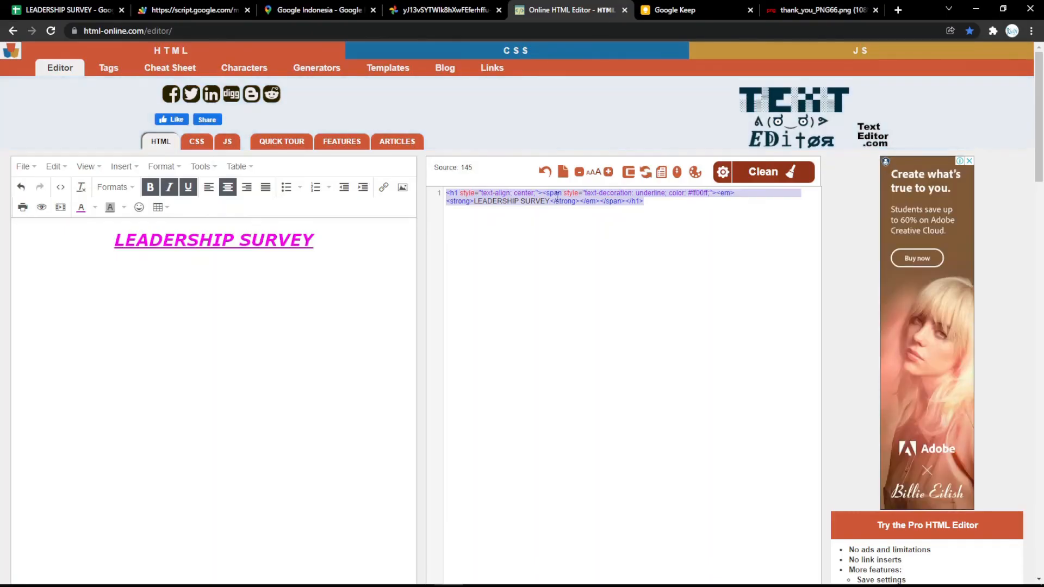
left_click_drag(336, 240, 54, 259)
key("BackSpace")
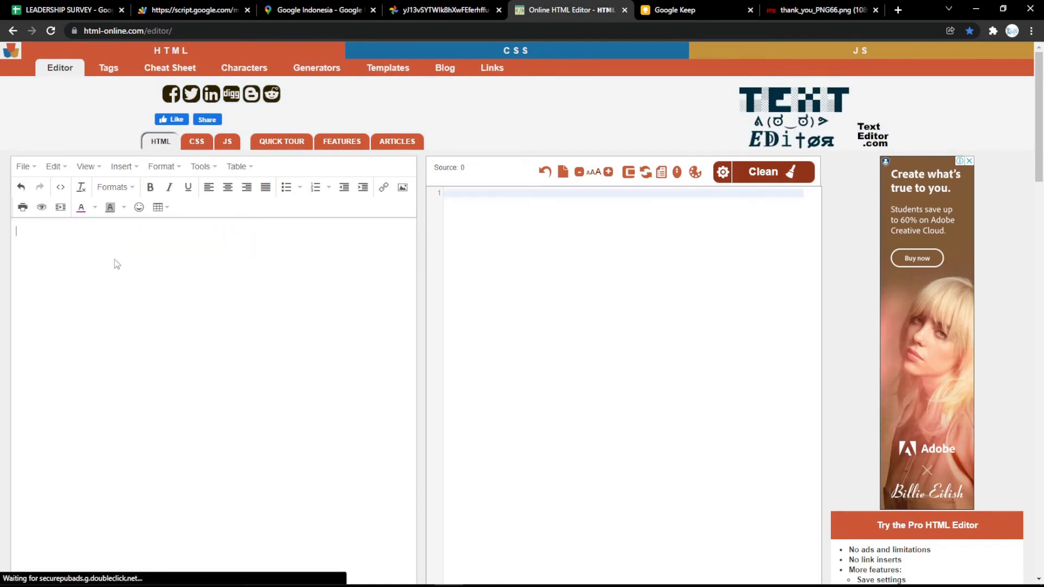
key("ctrl+v")
left_click(176, 302)
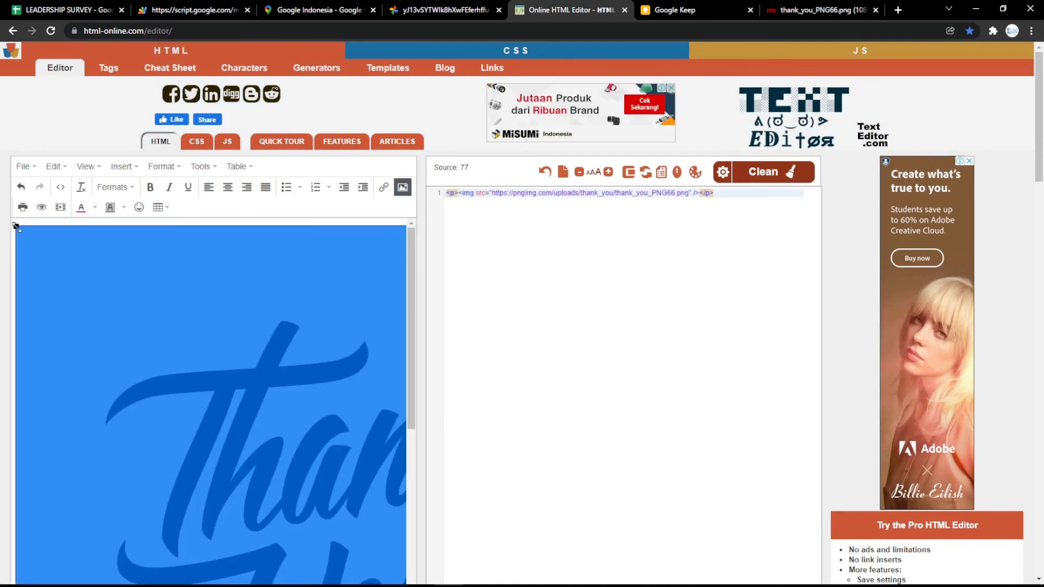
Step: Scale down the Thank You! image and set its width and height to 500 in the HTML source
left_click_drag(16, 227, 310, 484)
left_click_drag(16, 226, 88, 296)
double_click(725, 193)
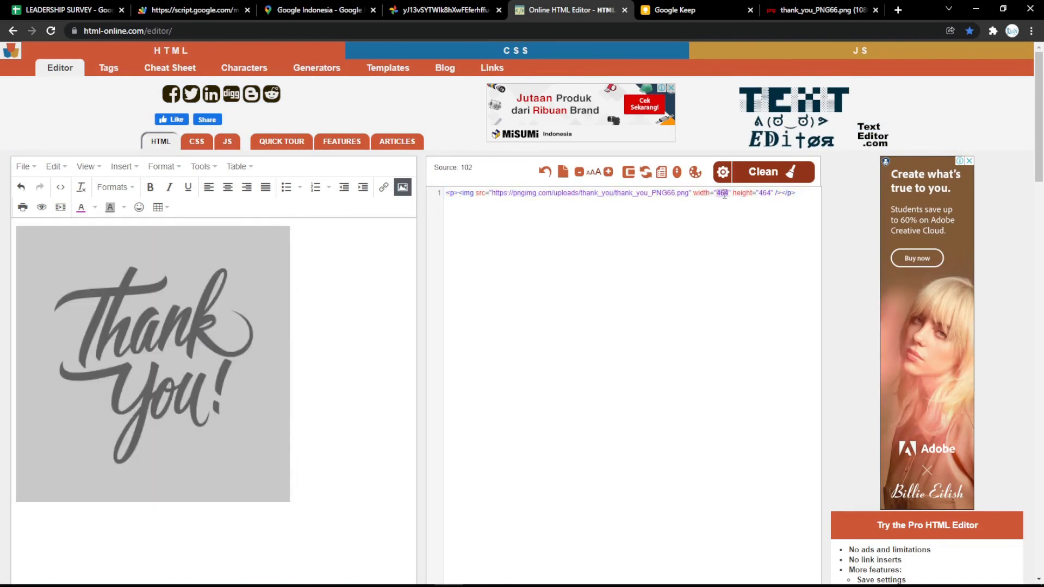
type("500")
double_click(766, 193)
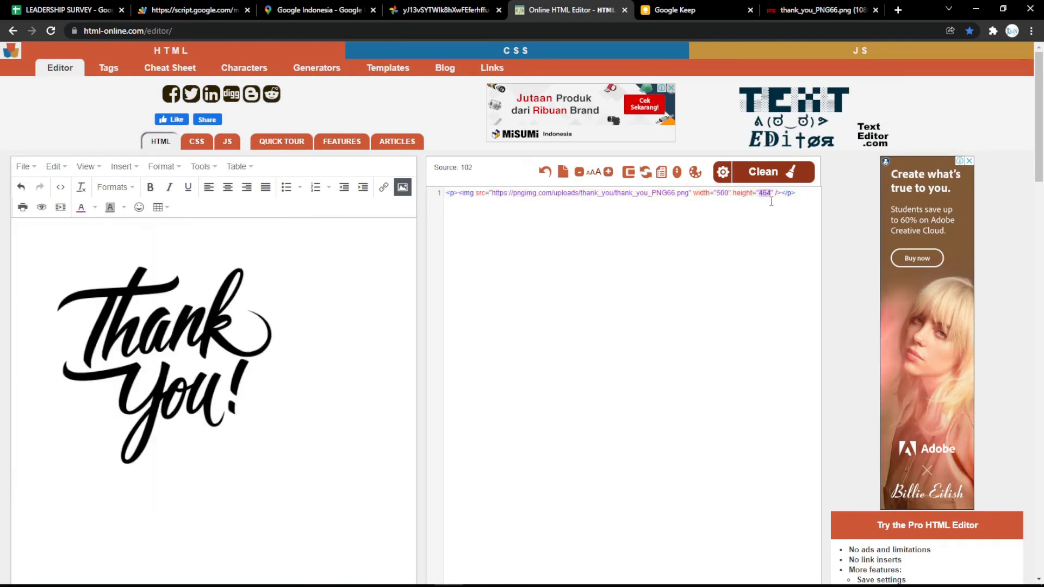
type("500")
left_click(784, 218)
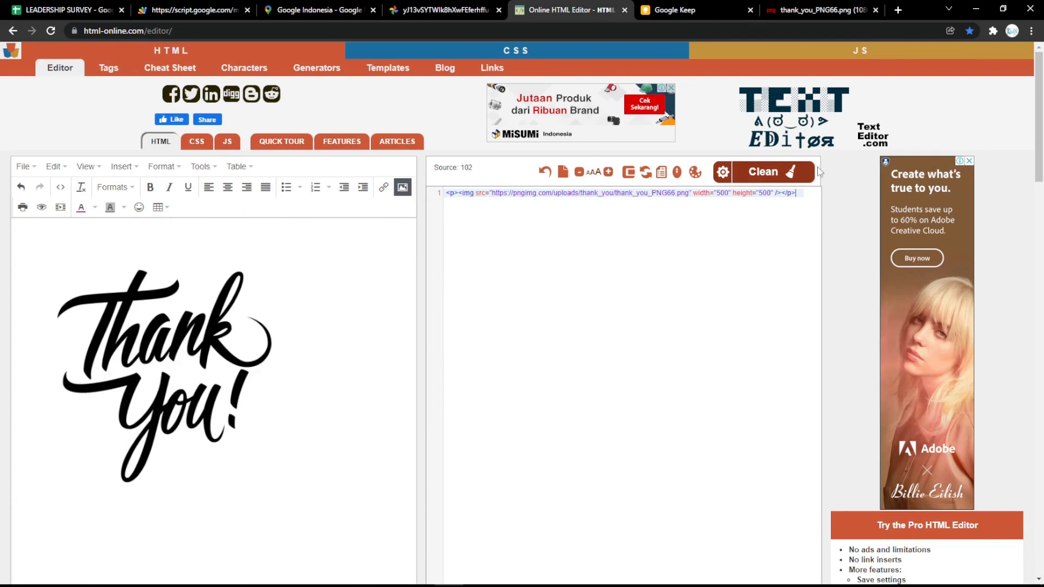
Step: Copy the image's HTML code and paste it over the checkmark img tag in the Settings sheet's Success screen Text
key("ctrl+a")
key("ctrl+c")
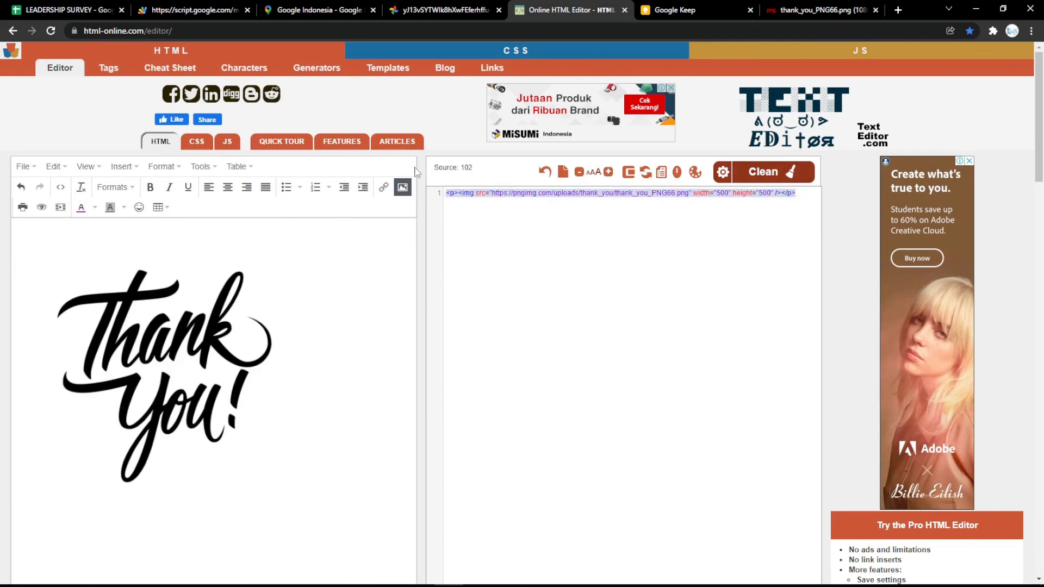
left_click(110, 8)
double_click(162, 216)
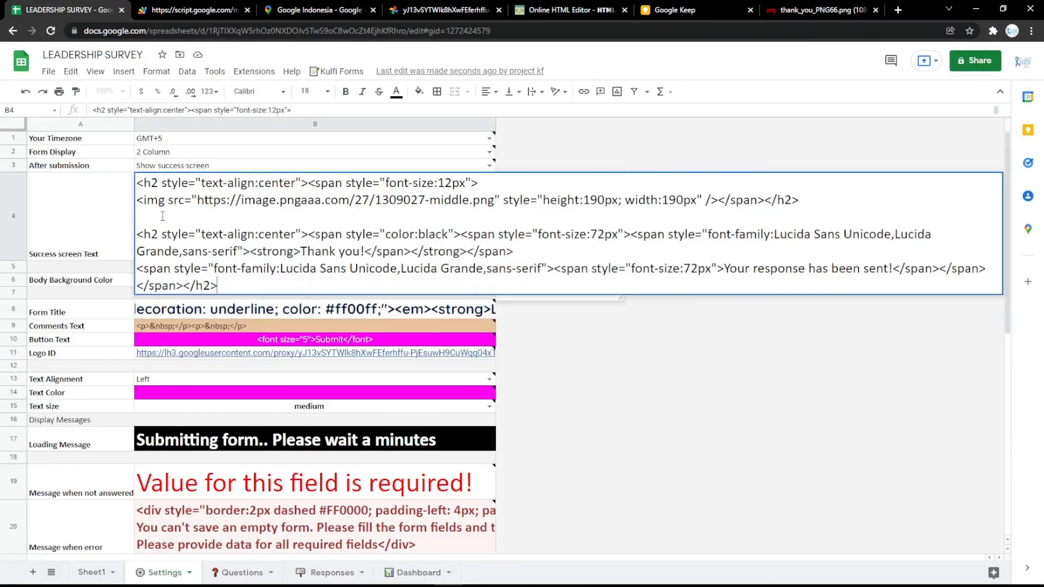
left_click_drag(584, 177, 718, 201)
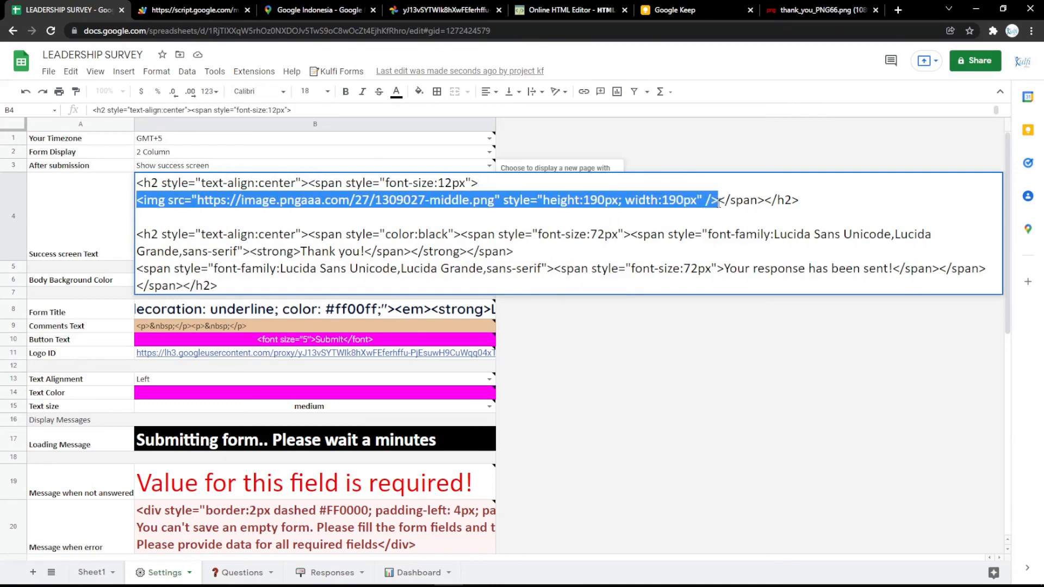
key("ctrl+v")
left_click(701, 330)
Step: Reload the live Leadership Survey form
left_click(231, 5)
key("F5")
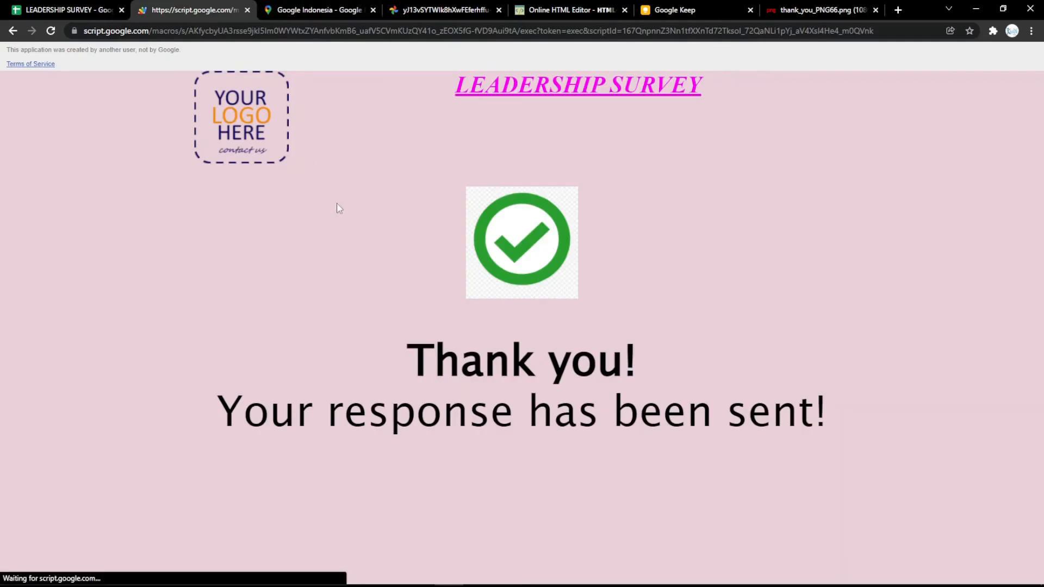